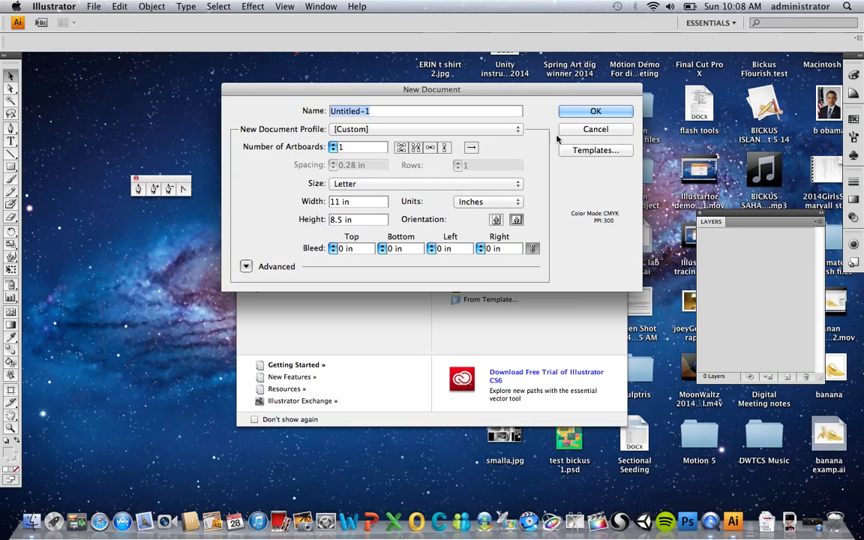
Create the 11 x 8.5 in Letter document and float a new Pen tools palette beside the artboard.
left_click(589, 110)
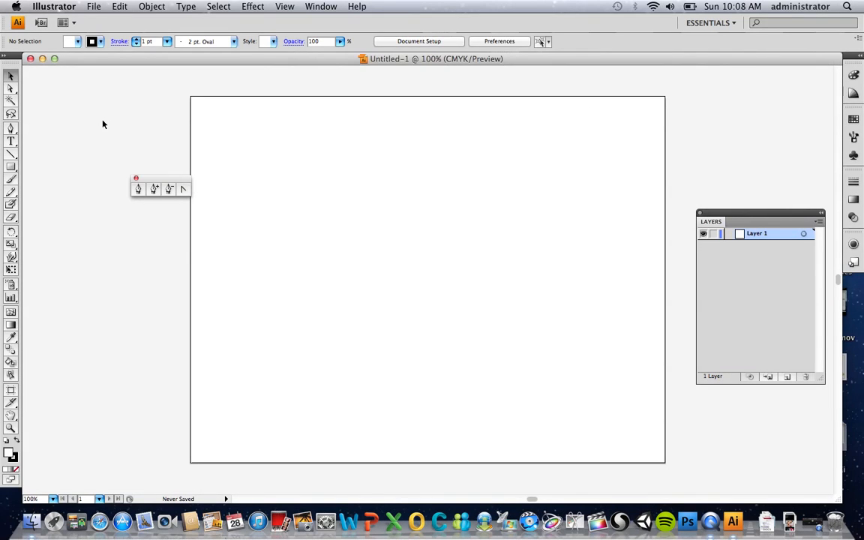
left_click_drag(157, 181, 95, 110)
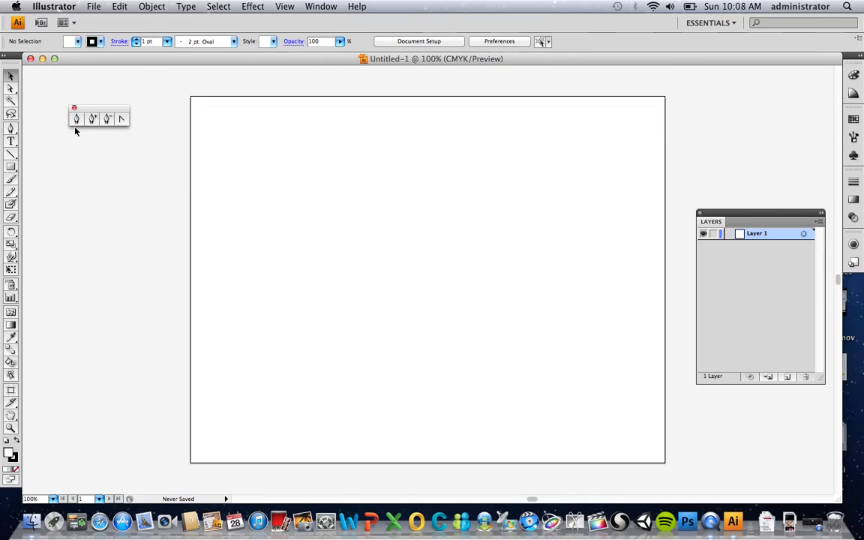
left_click(74, 108)
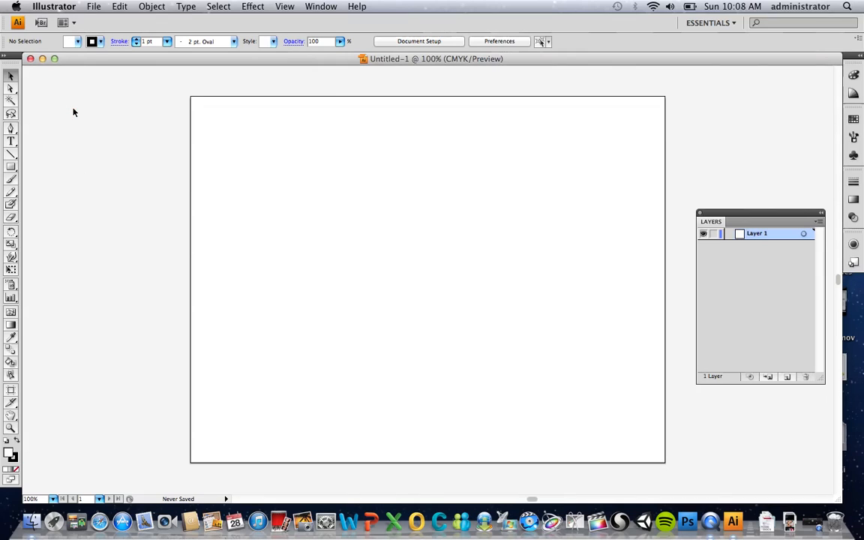
left_click_drag(13, 133, 141, 152)
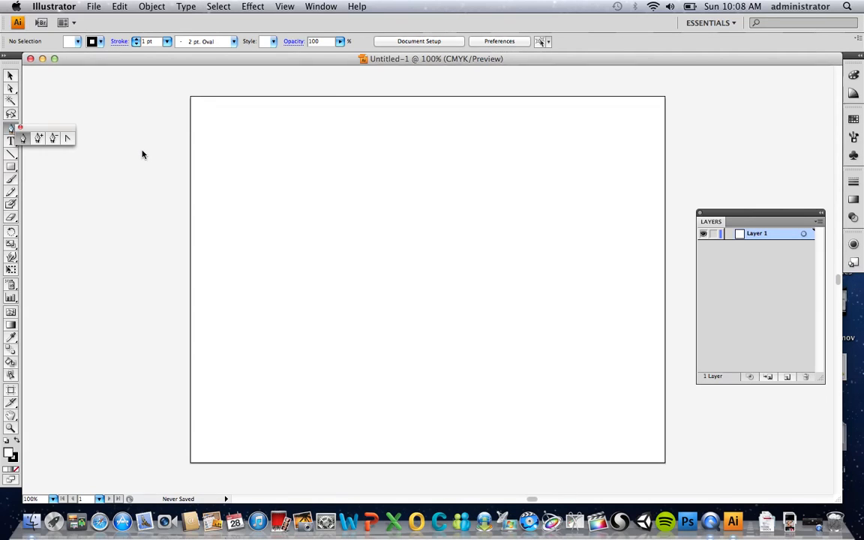
left_click_drag(51, 131, 85, 131)
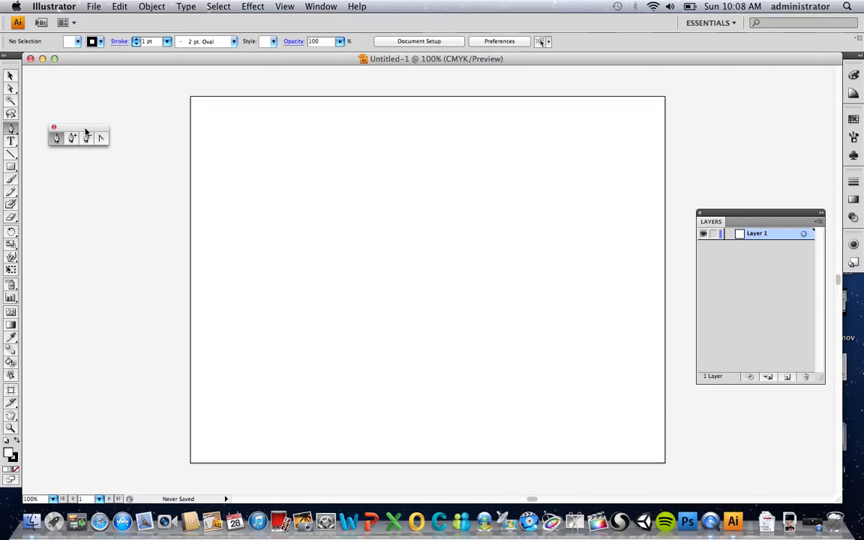
Start a point text object in the upper middle of the artboard with the font size set to 48 pt.
left_click(11, 142)
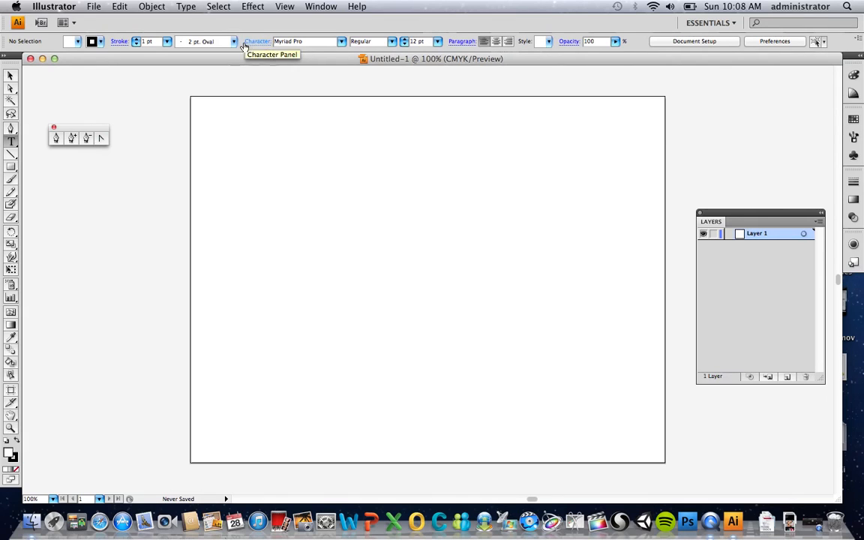
left_click(438, 41)
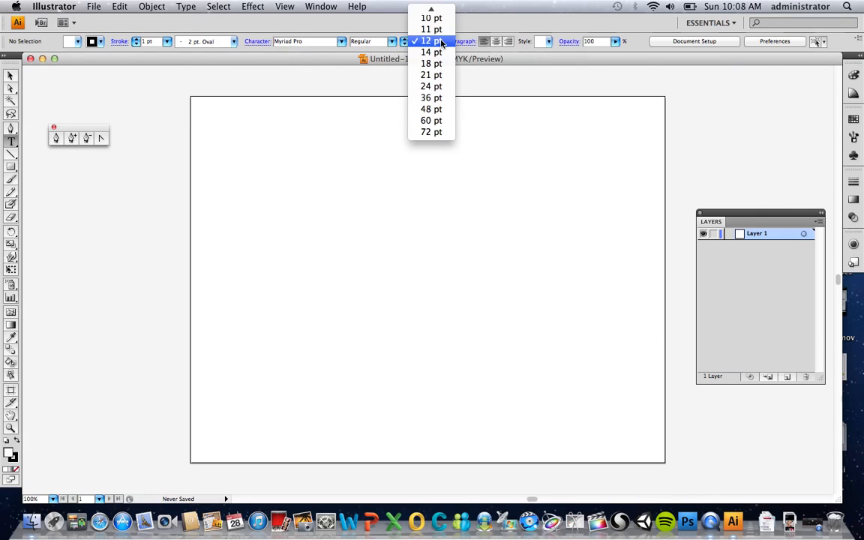
left_click(434, 86)
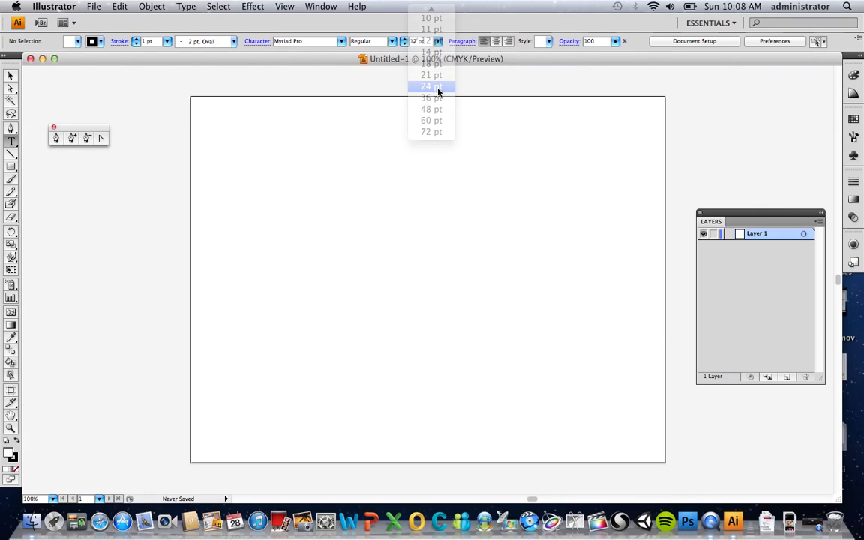
left_click(329, 217)
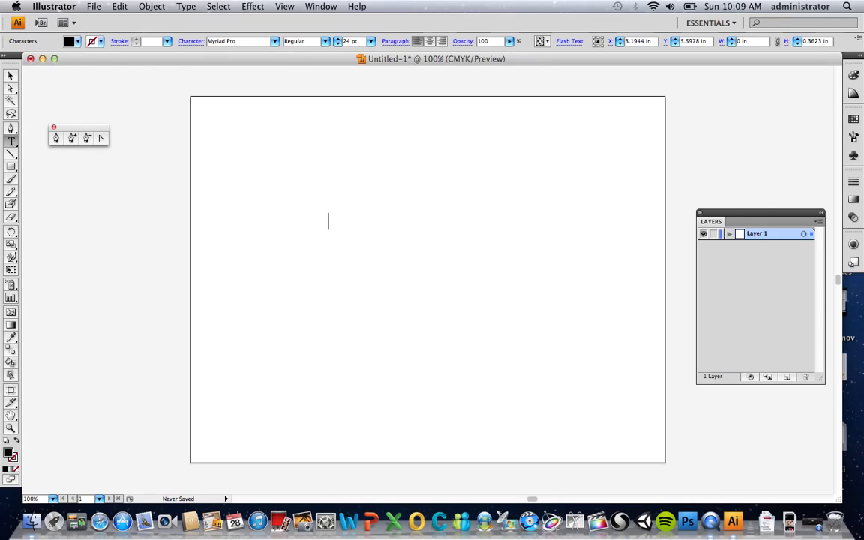
left_click(371, 41)
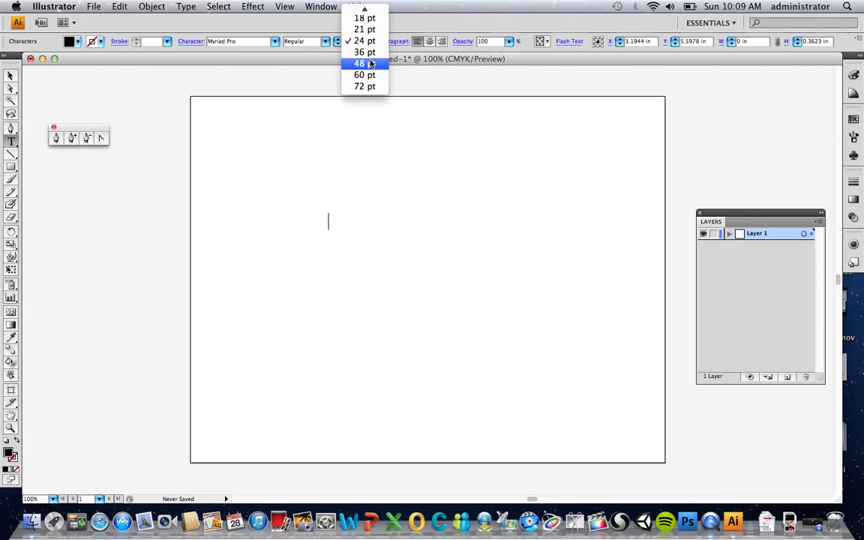
left_click(370, 63)
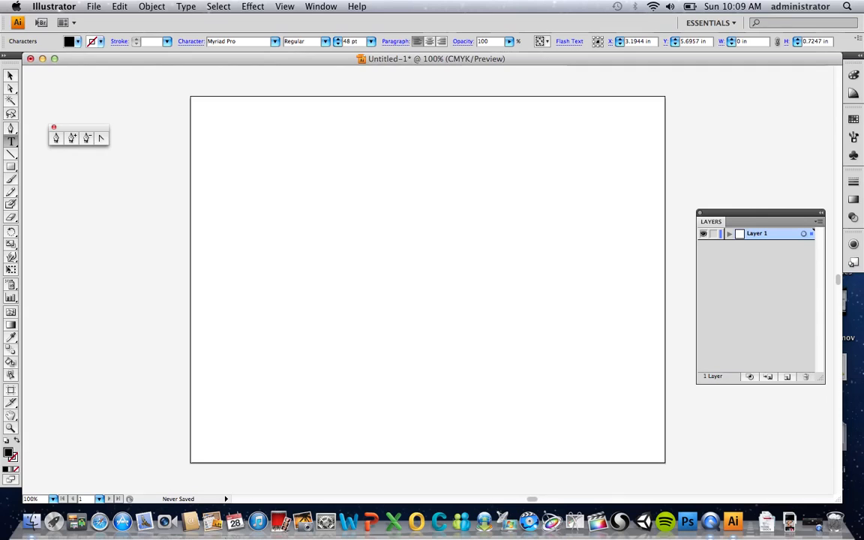
Set the text font to Arial and enter the initials JB.
left_click(249, 41)
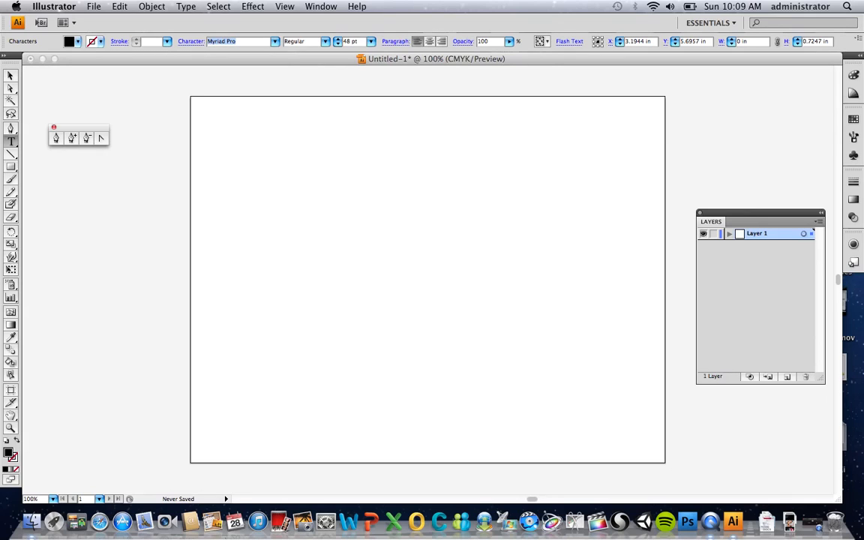
type("Aria")
type("a")
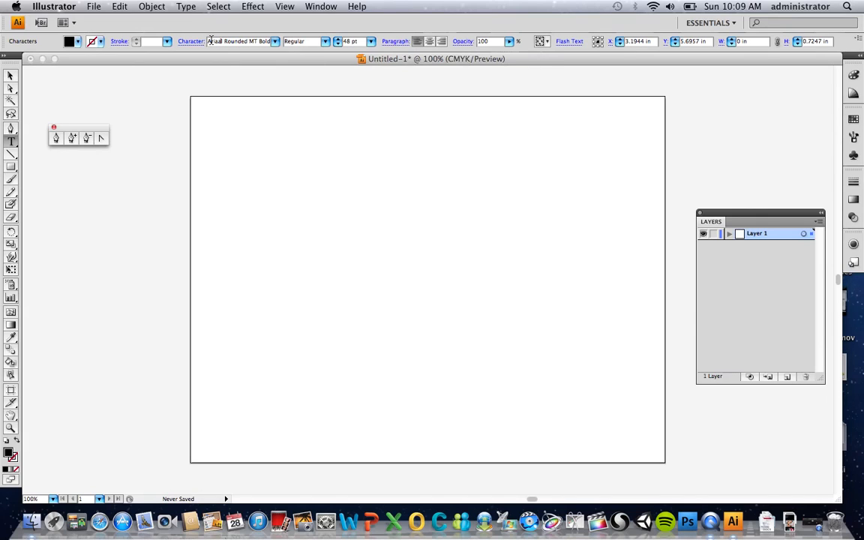
left_click_drag(209, 41, 292, 46)
type("Arial")
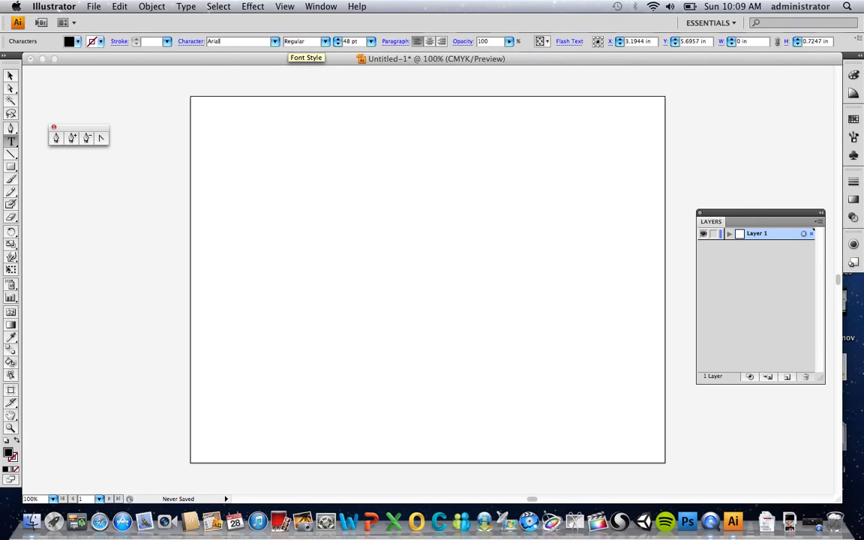
key("Return")
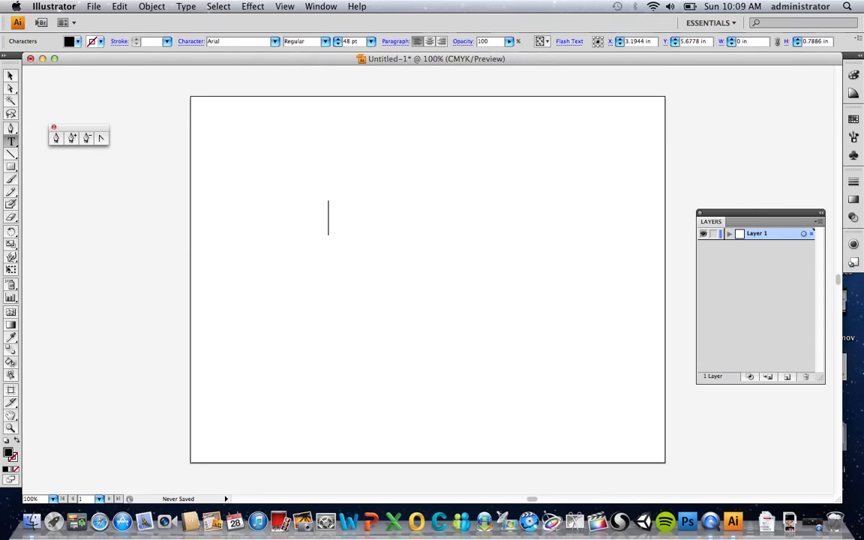
type("JB")
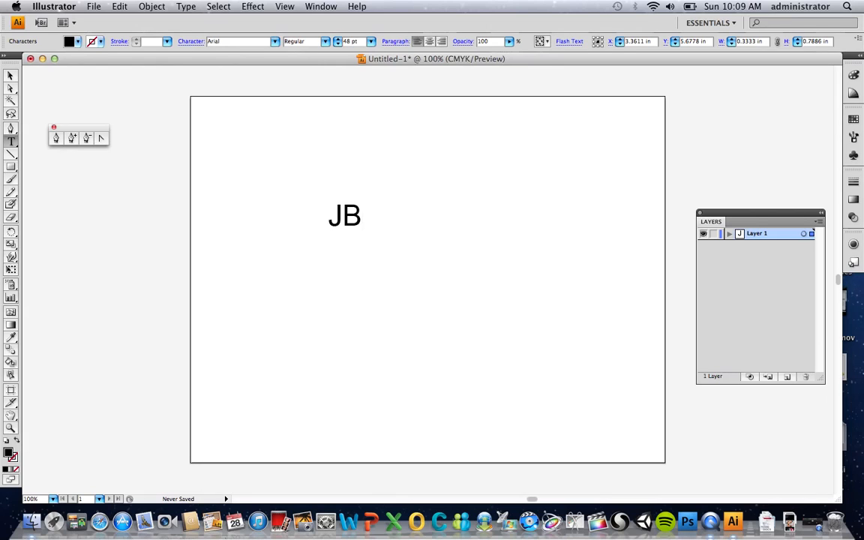
key("Escape")
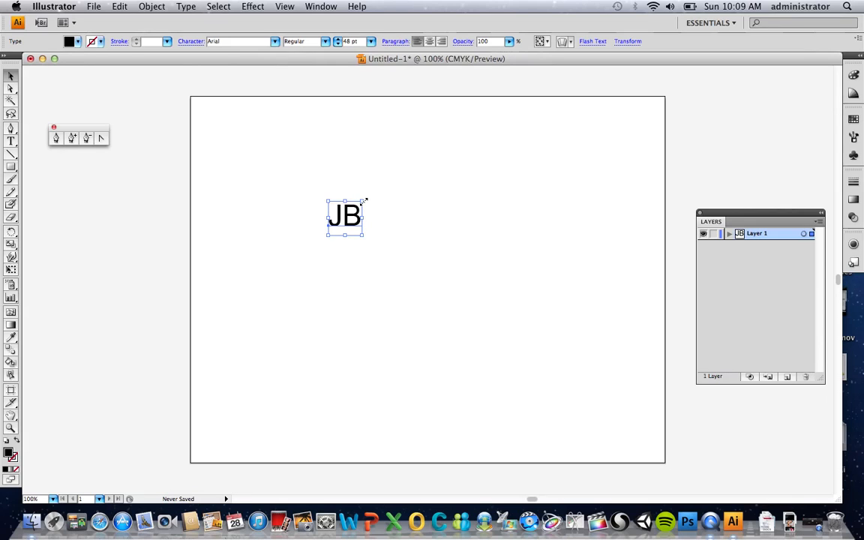
Enlarge the JB text proportionally to about 410 pt and centre it horizontally on the artboard.
left_click_drag(364, 200, 454, 107)
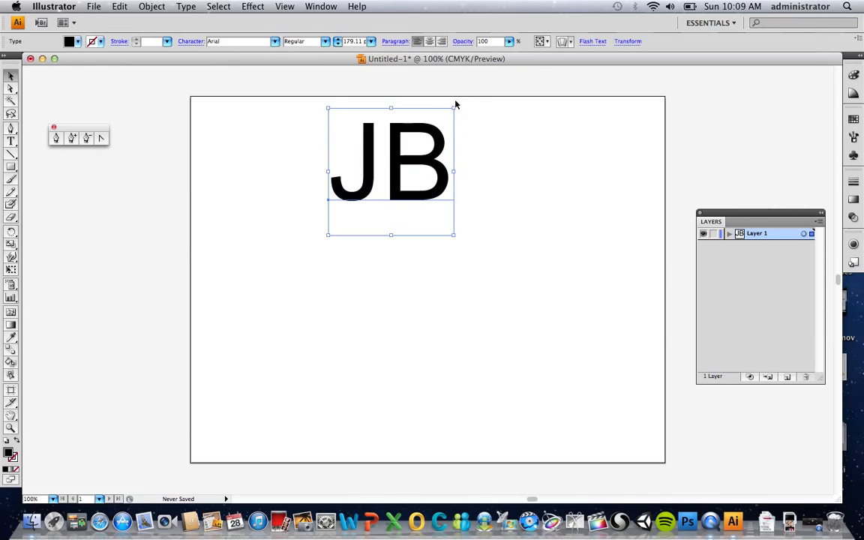
left_click_drag(330, 236, 166, 398)
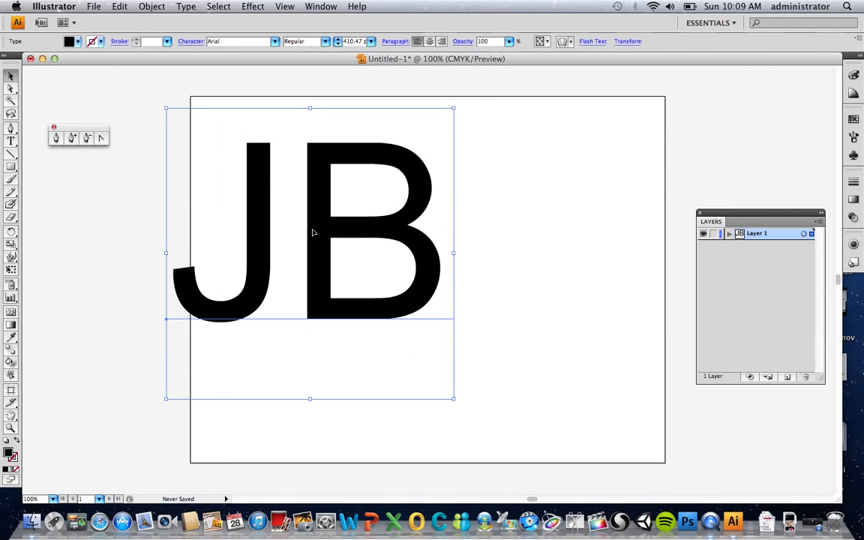
left_click_drag(314, 232, 432, 238)
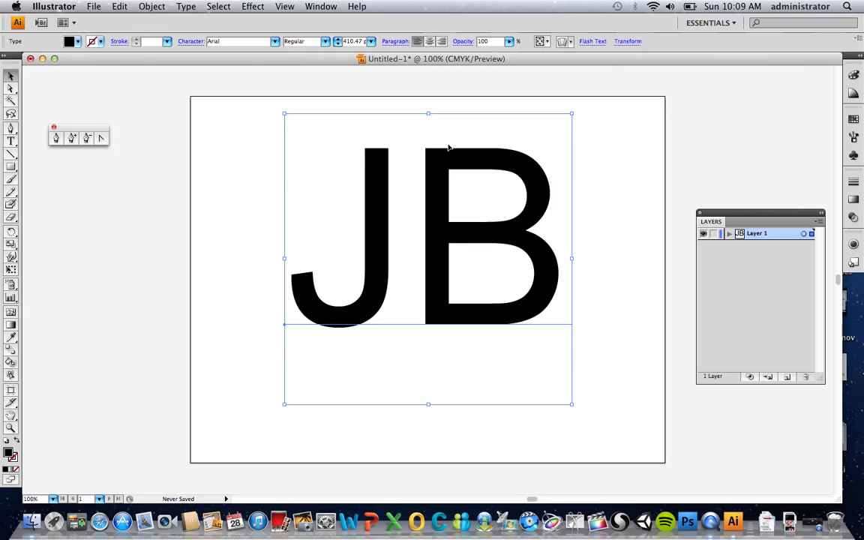
left_click(600, 202)
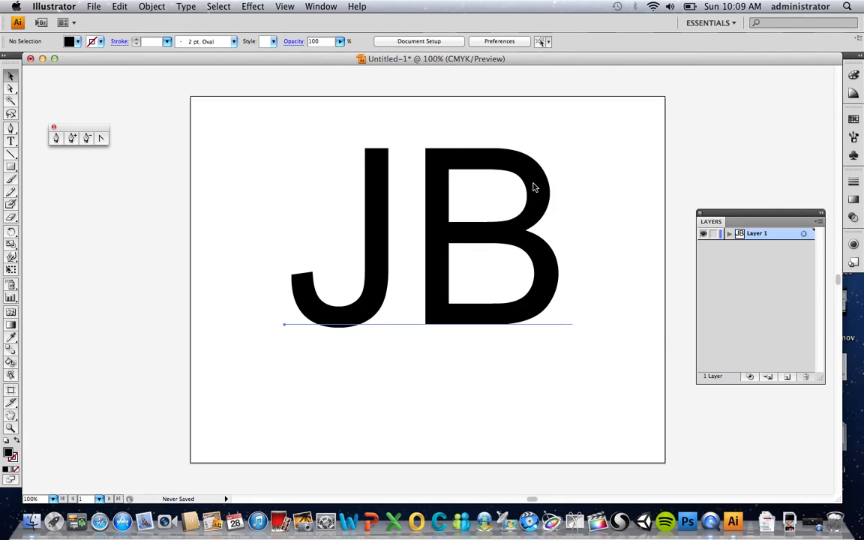
Convert the JB text to outlines.
left_click(534, 185)
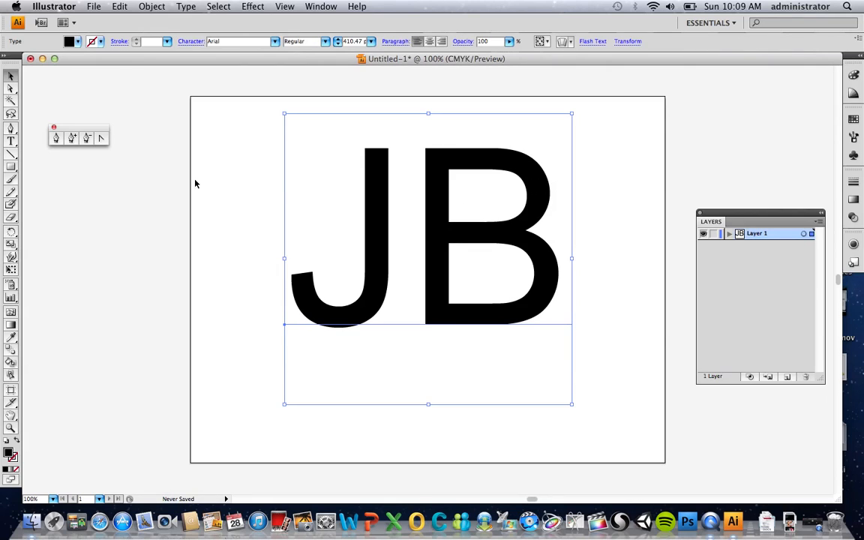
right_click(443, 232)
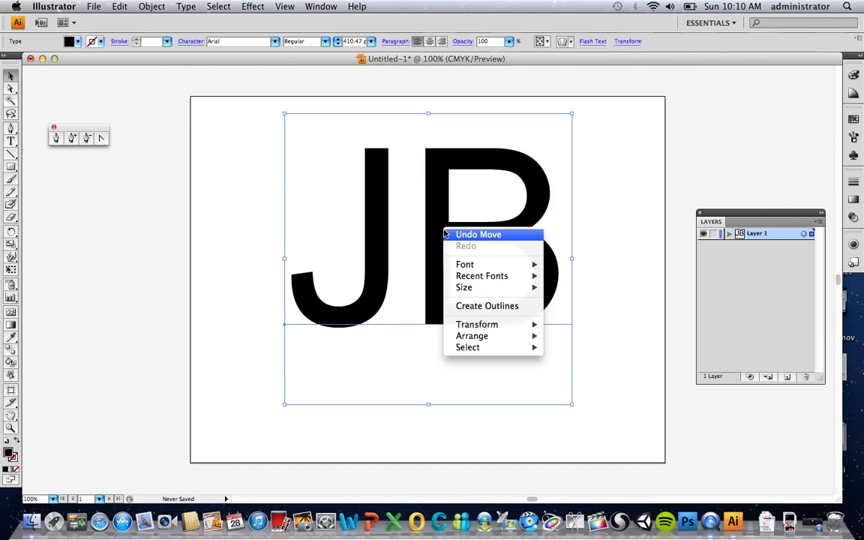
left_click(480, 307)
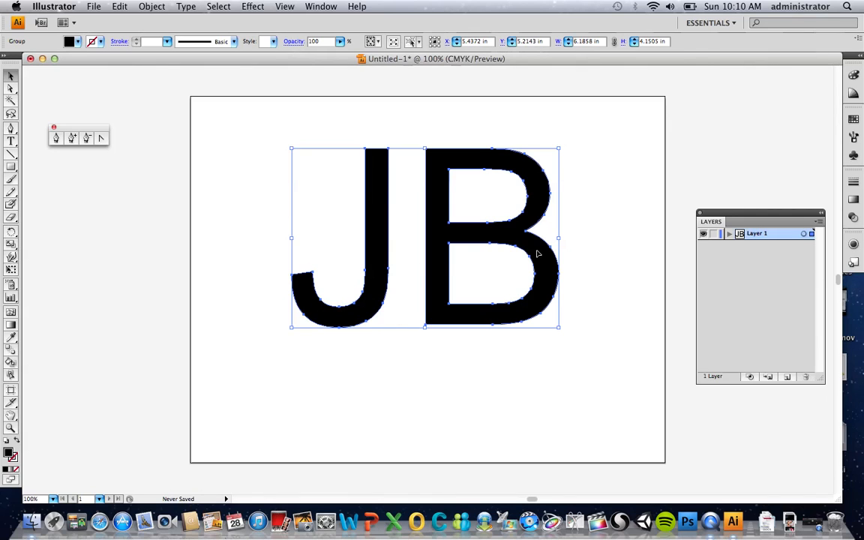
left_click(597, 250)
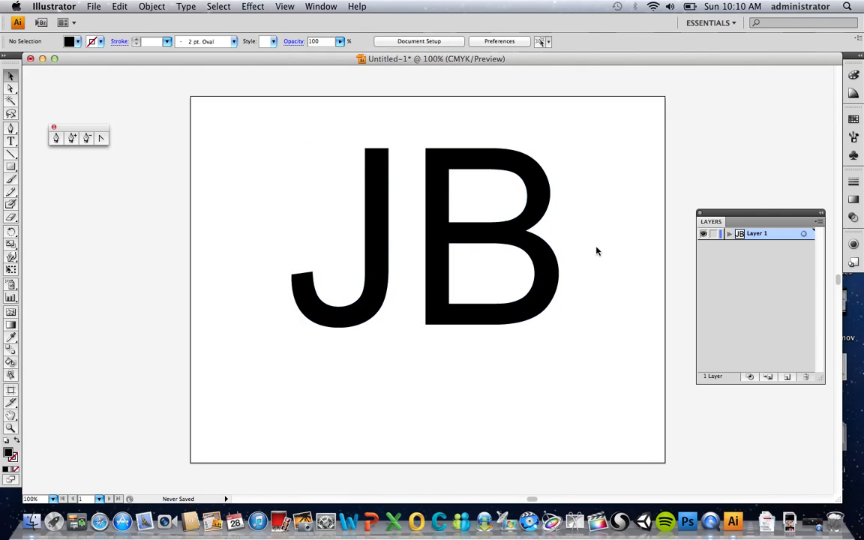
Ungroup the outlined JB letters into separate shapes.
left_click(496, 242)
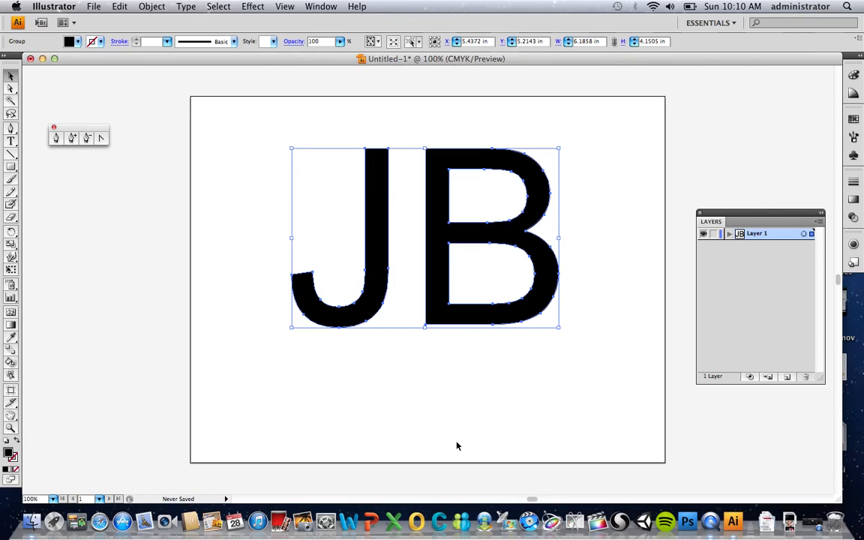
right_click(442, 293)
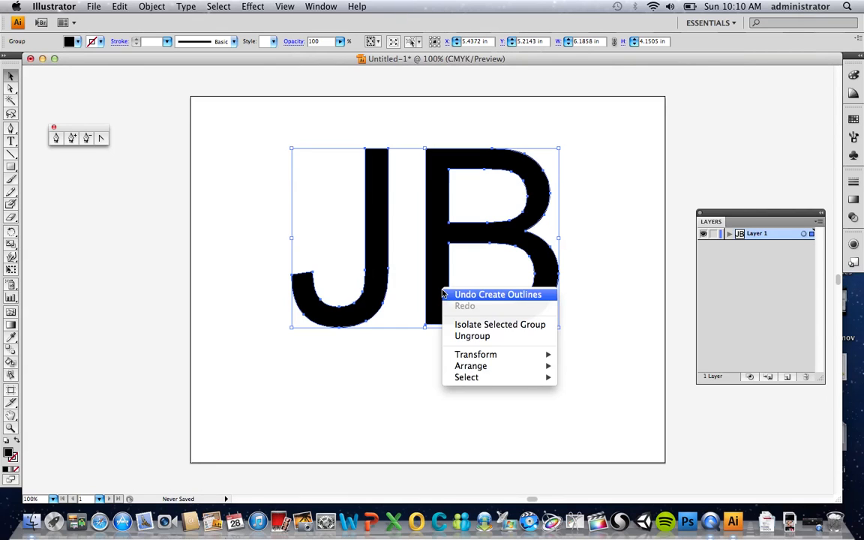
left_click(472, 336)
left_click(473, 342)
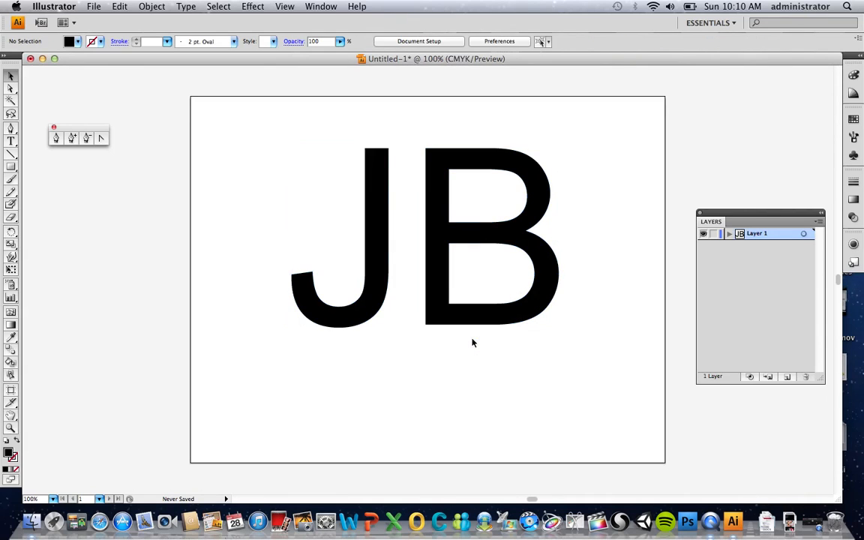
Nudge the letter J slightly left, away from the B, to an X position of about 3.42 in.
left_click(385, 216)
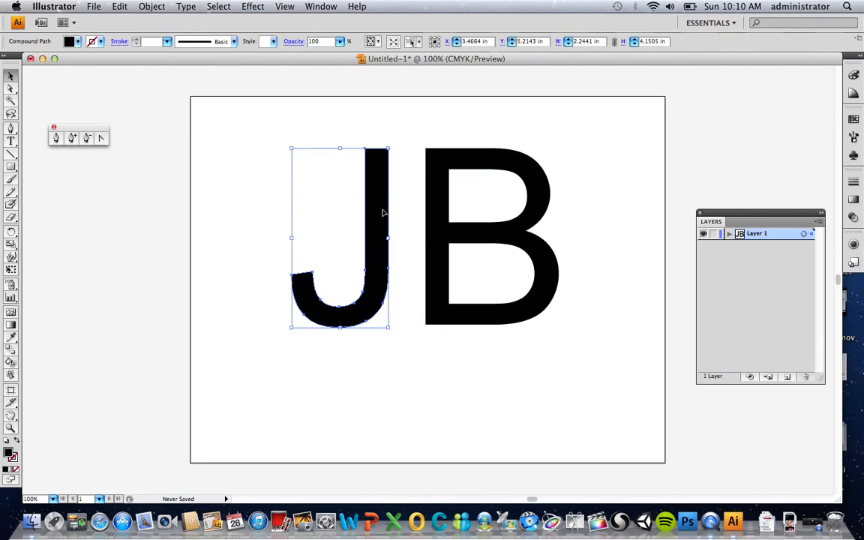
key("Left")
key("Left")
key("Left")
key("Left")
key("Left")
key("Left")
key("Left")
key("Left")
key("Right")
key("Right")
key("Right")
key("Right")
key("Right")
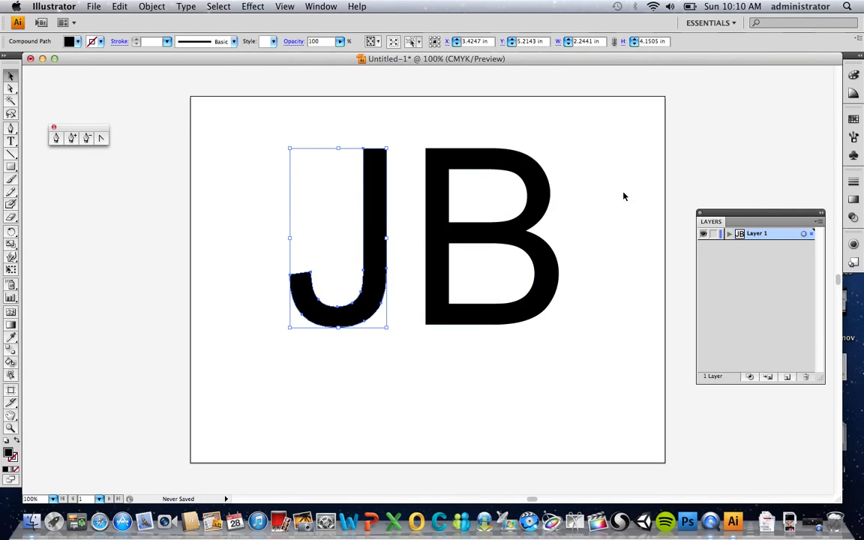
left_click(582, 195)
left_click_drag(337, 145, 434, 206)
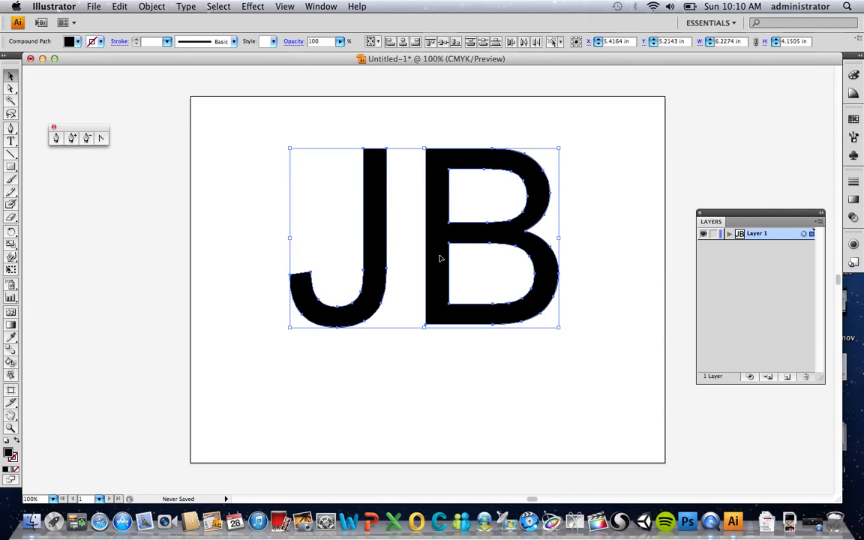
left_click(473, 379)
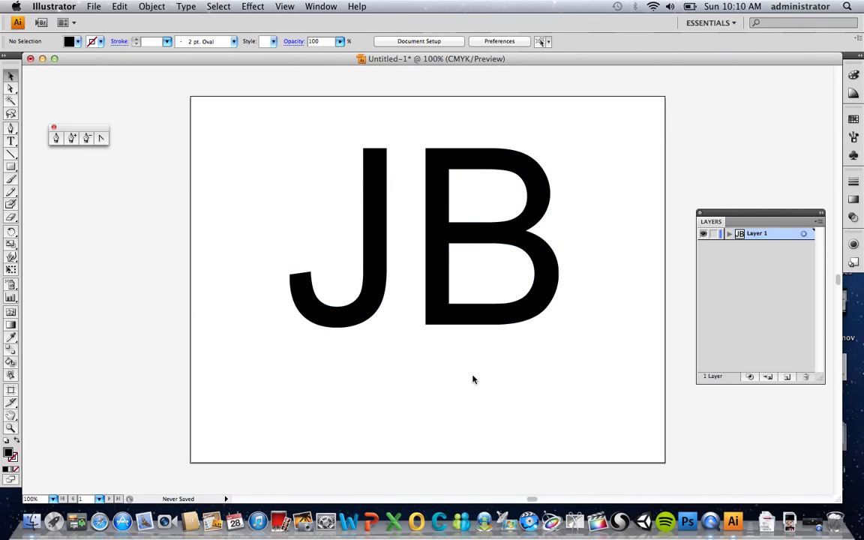
Move the letter J down and right so its stem overlaps the lower part of the B's stem.
left_click(382, 213)
left_click_drag(380, 209, 442, 314)
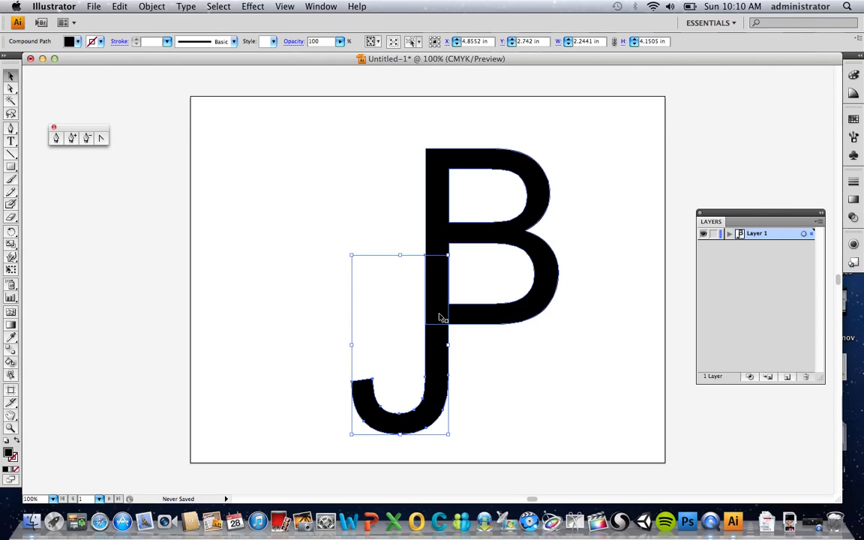
left_click(489, 359)
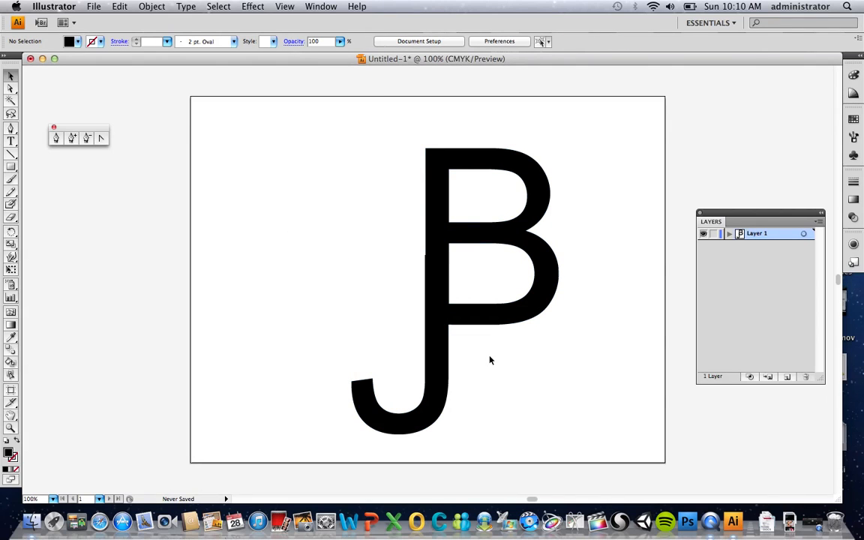
Move the letter J left, clear of the B's stem, to an X position of about 4.19 in.
left_click(438, 280)
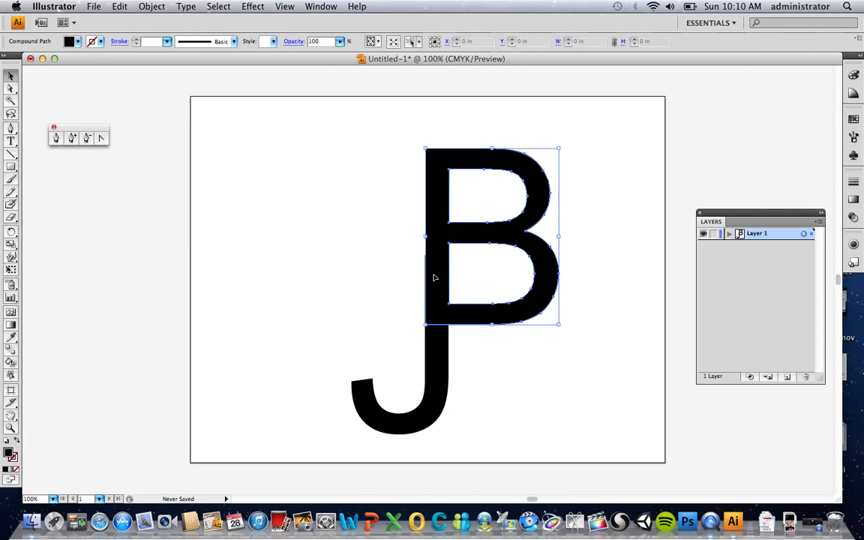
left_click(444, 357)
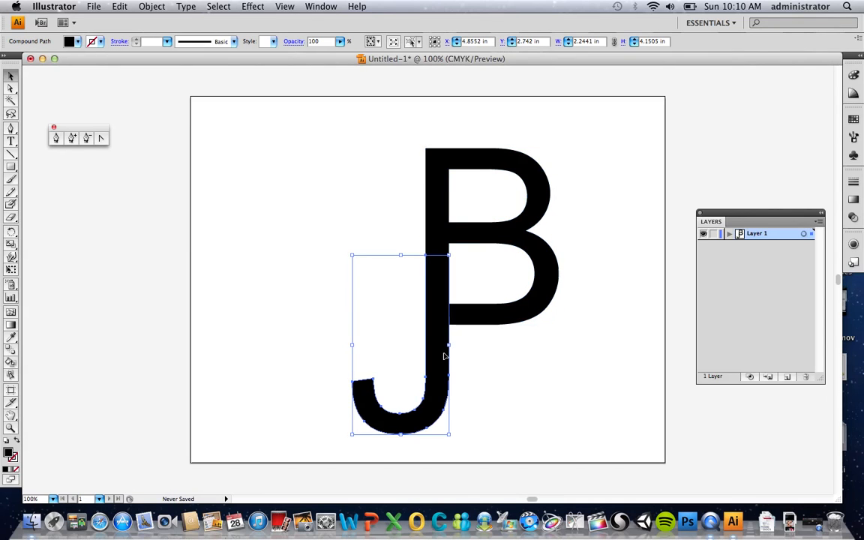
left_click(463, 346)
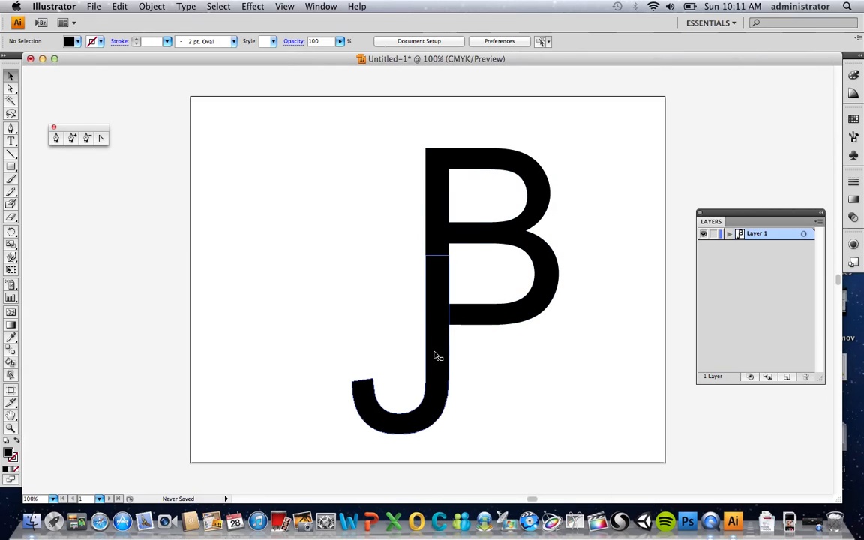
left_click_drag(436, 354, 405, 356)
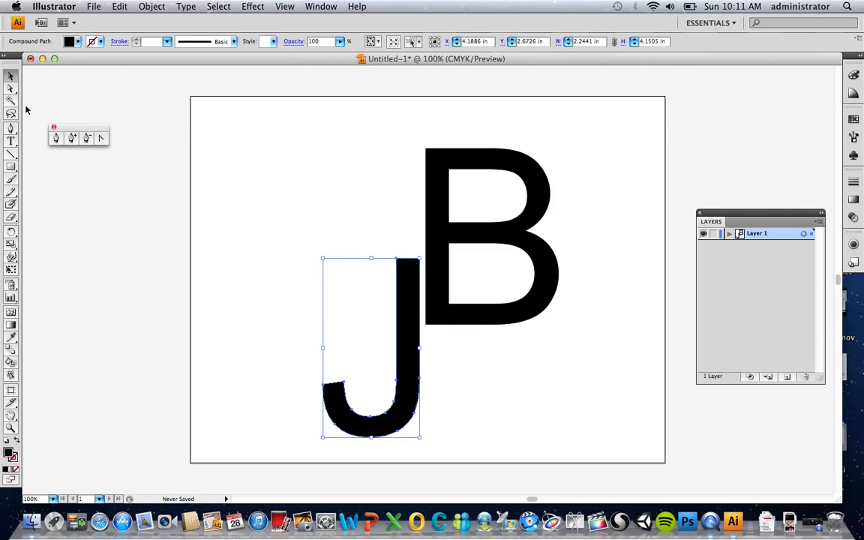
Extend the J's stem upward past the top of the B by moving its two top anchor points, for a height of about 7.07 in.
left_click(9, 88)
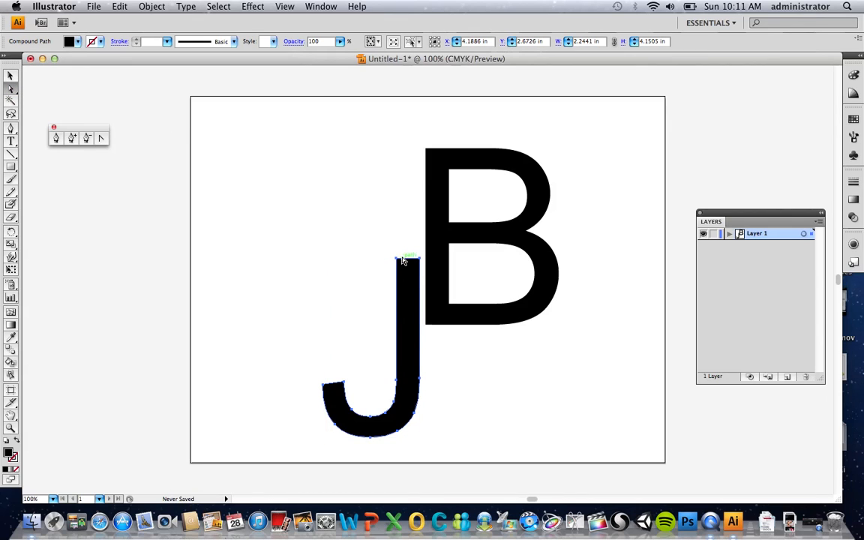
left_click_drag(396, 258, 398, 263)
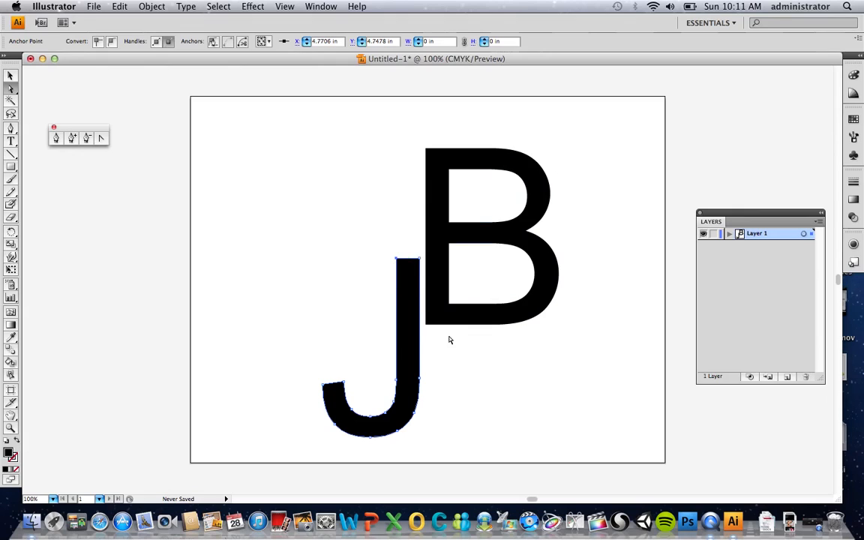
left_click(420, 262, "alt")
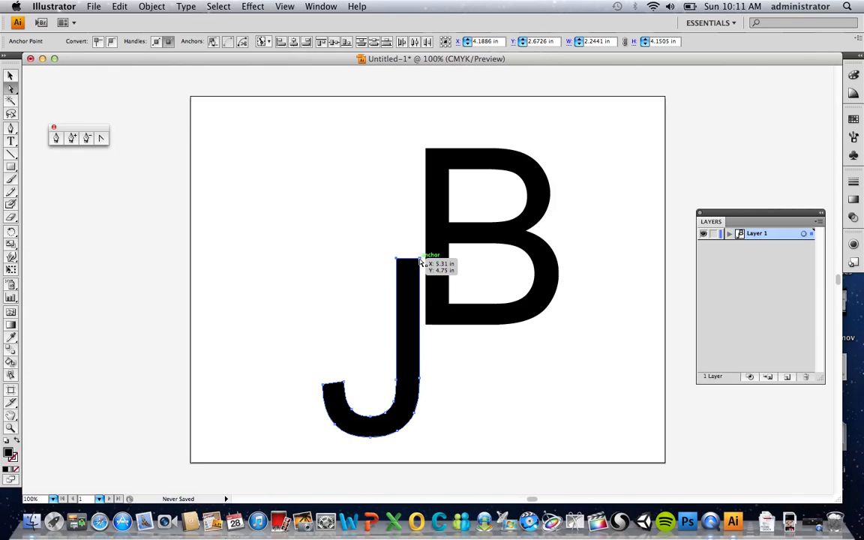
left_click(372, 247)
left_click_drag(411, 270, 419, 132)
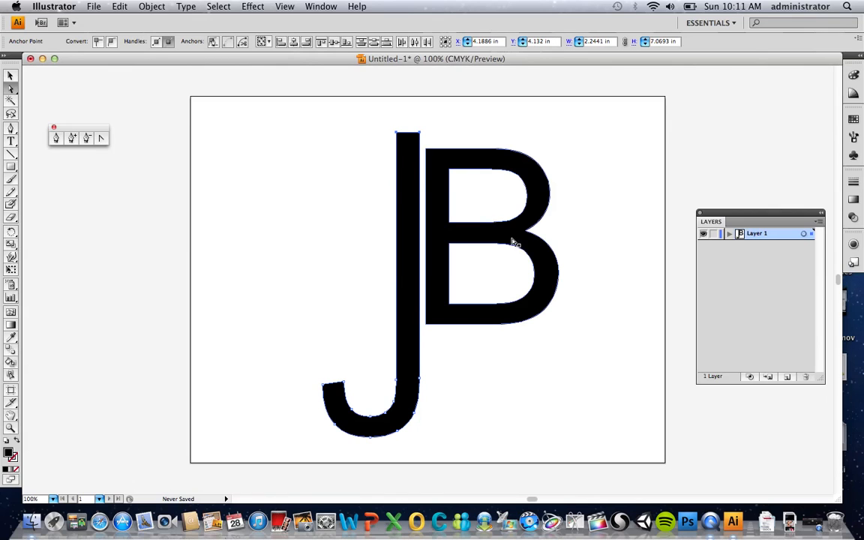
left_click(581, 245)
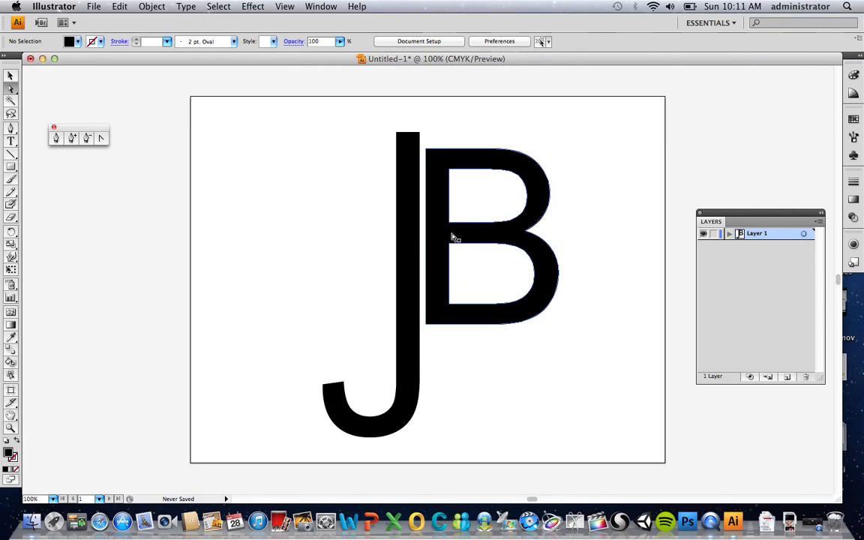
Move the B down slightly and stretch its outer left edge leftward across the J to a width of about 5.1 in.
left_click_drag(444, 218, 444, 242)
left_click(435, 165)
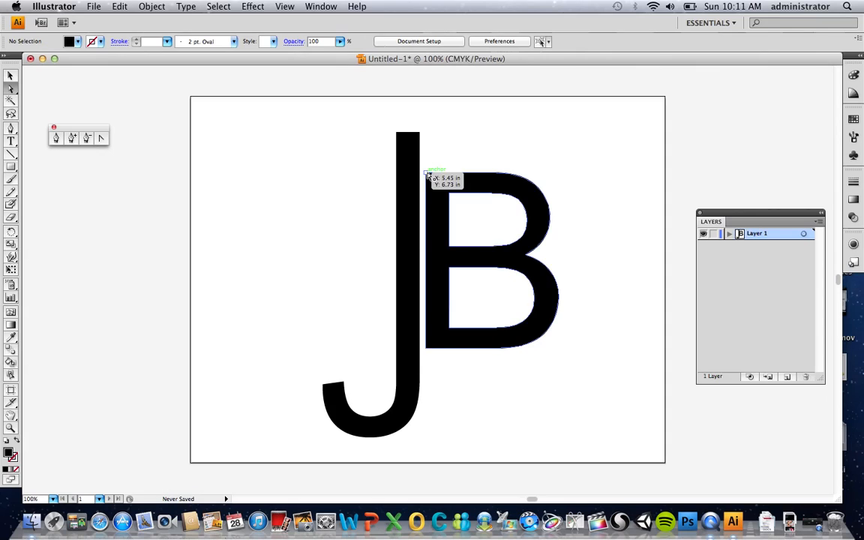
left_click(426, 174)
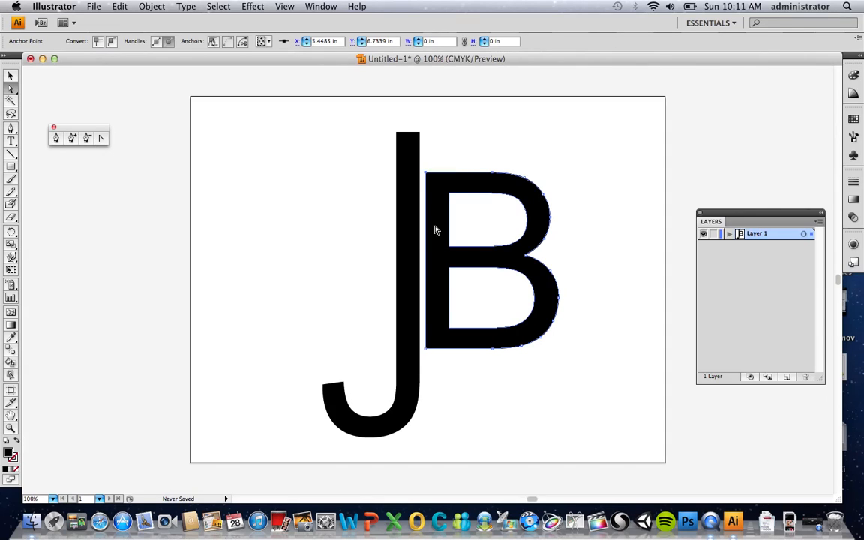
left_click(426, 349, "shift")
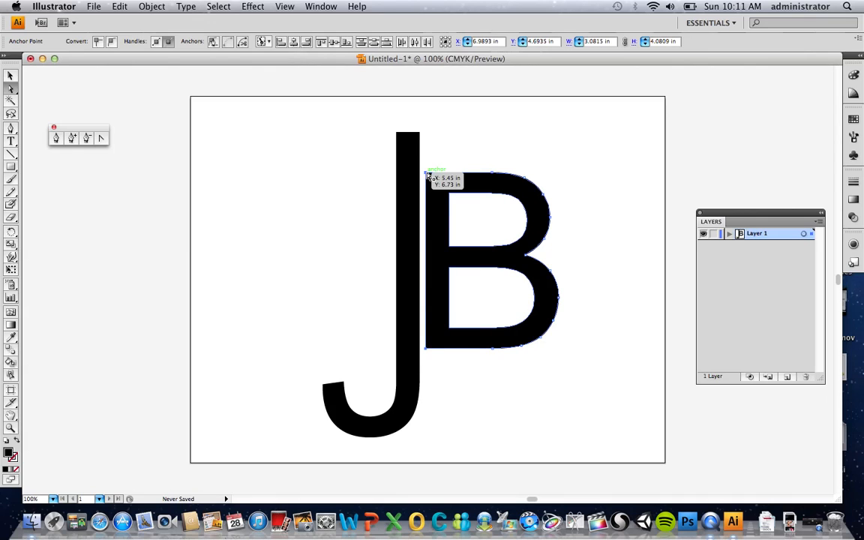
left_click_drag(427, 176, 340, 177)
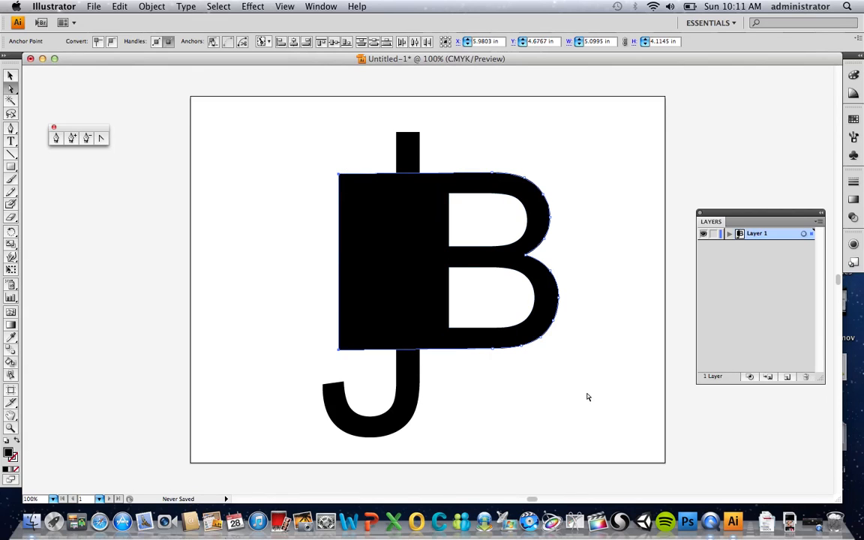
left_click(588, 397)
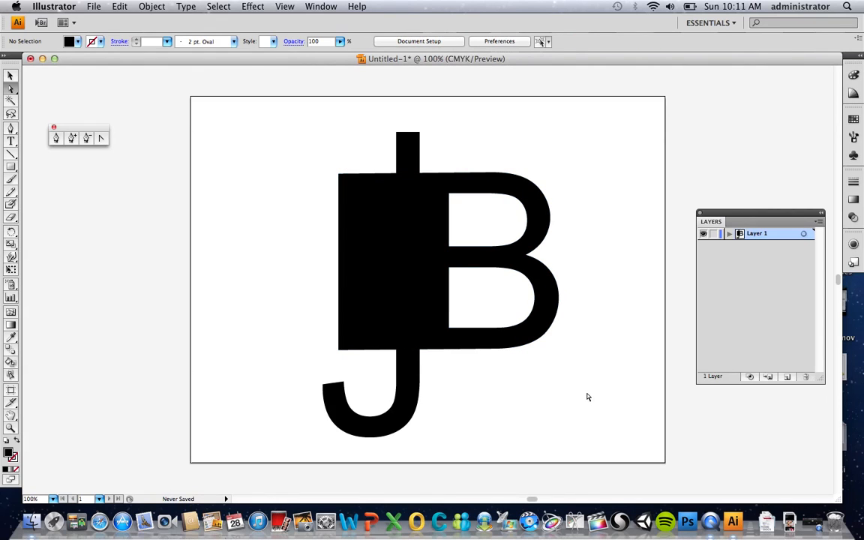
Swap the J's fill and stroke to give it a black outline with no fill.
left_click(412, 375)
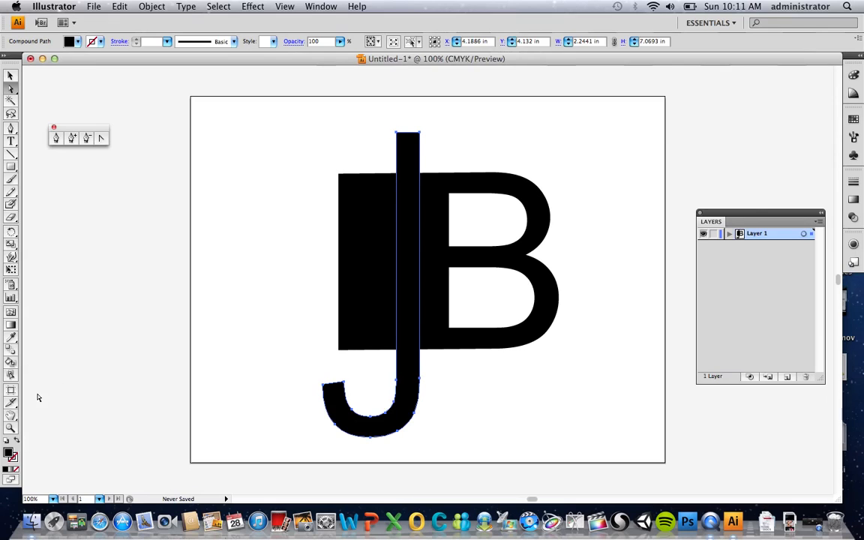
left_click(15, 443)
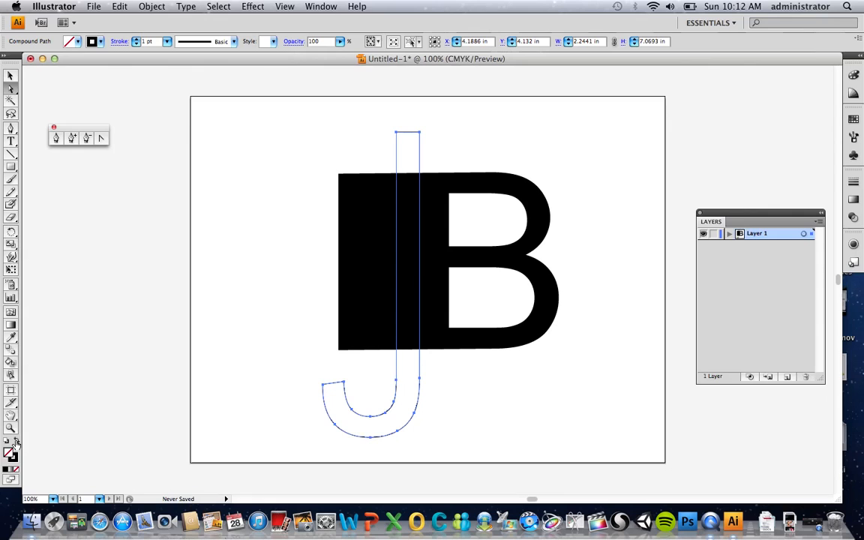
left_click(162, 374)
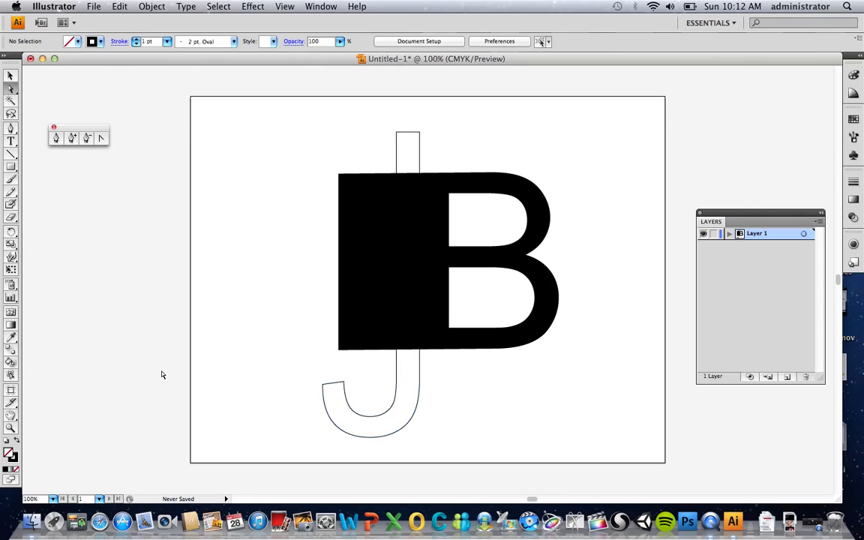
Increase the J's stroke weight to 7 pt.
left_click(395, 404)
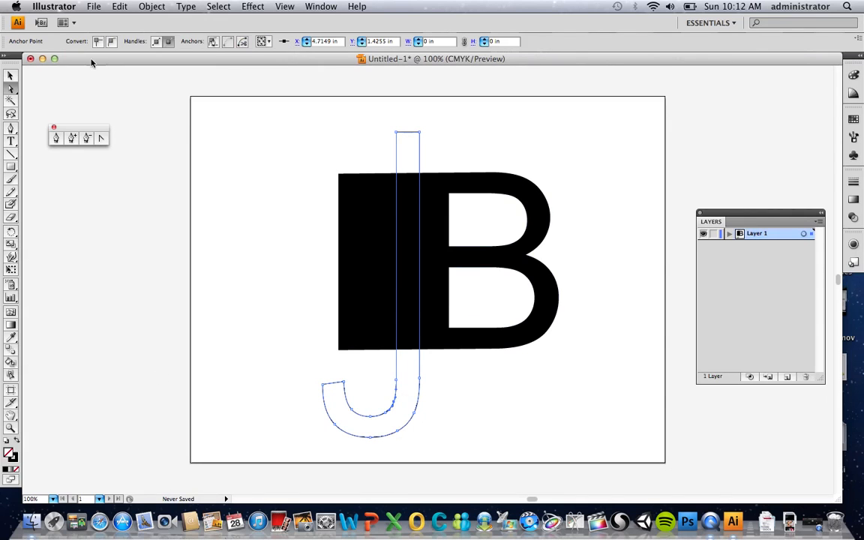
left_click(14, 143)
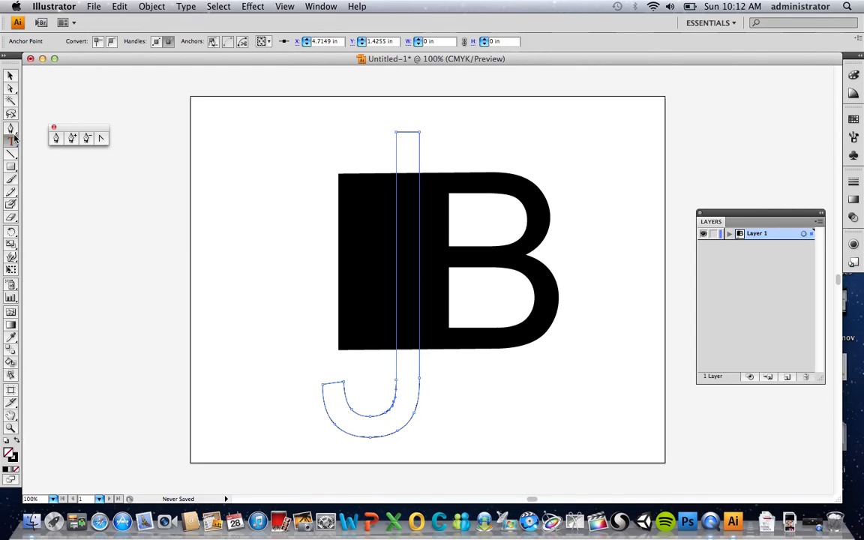
left_click(9, 81)
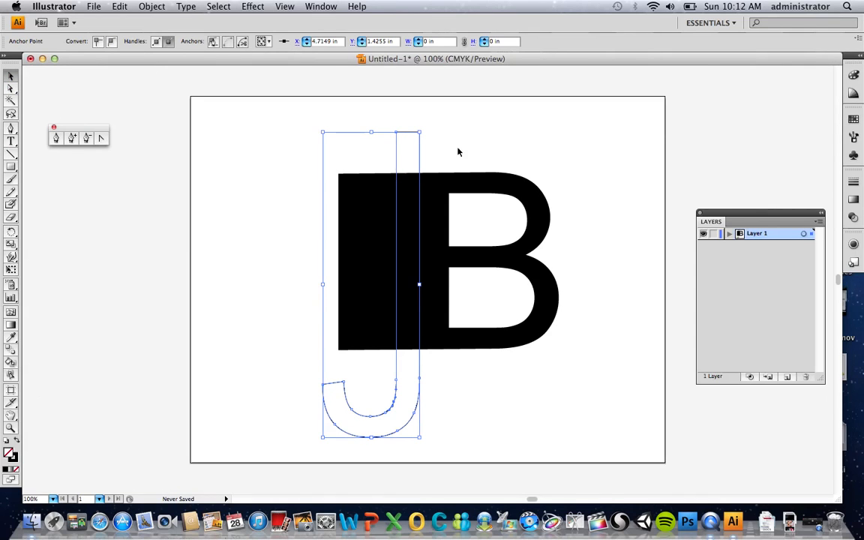
left_click(432, 153)
left_click(418, 159)
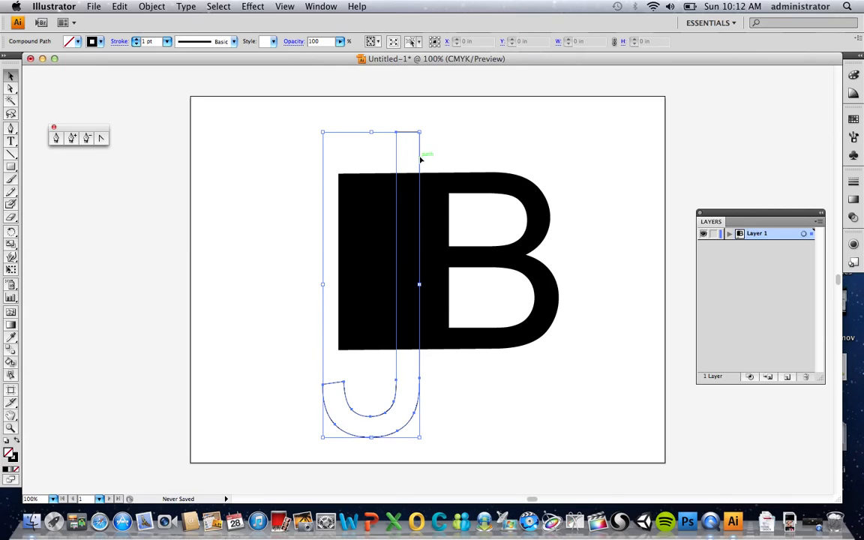
left_click(138, 40)
left_click(138, 40)
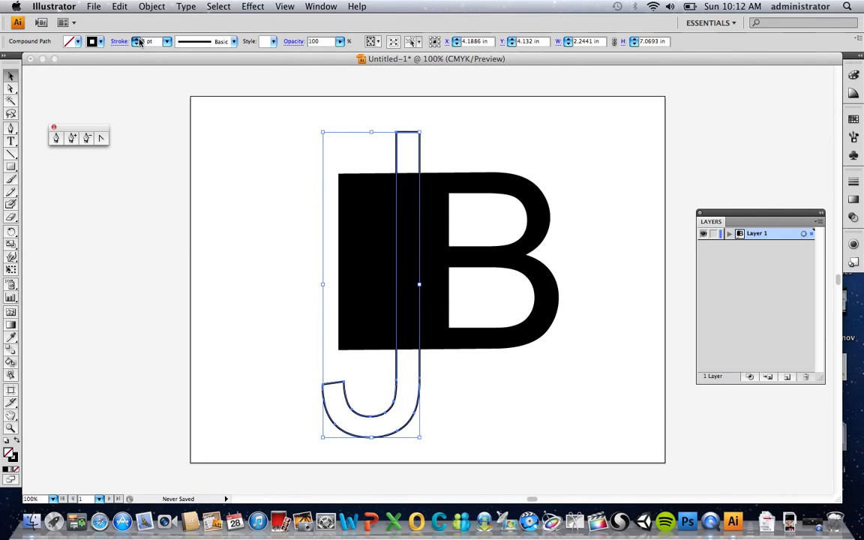
left_click(138, 40)
left_click(138, 40)
left_click(138, 40)
left_click(235, 91)
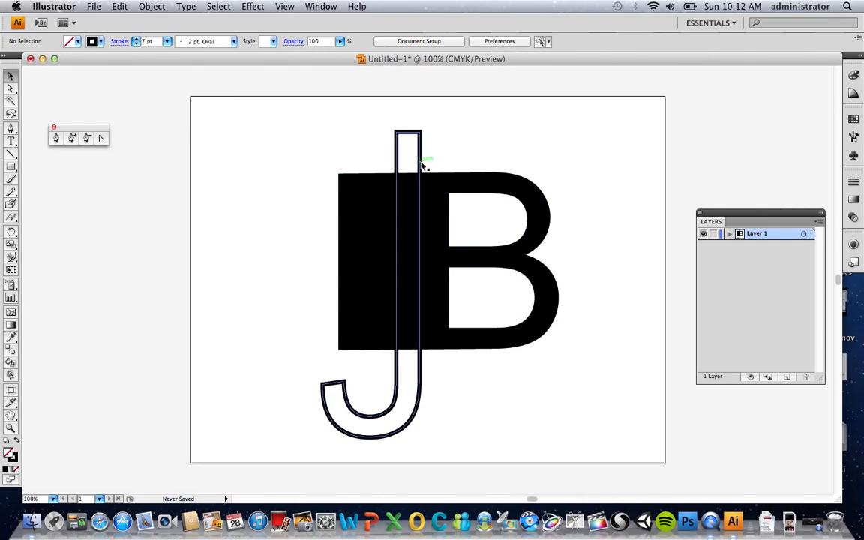
Move the outlined J right across the B's openings to an X position of about 5.56 in.
left_click_drag(422, 165, 482, 165)
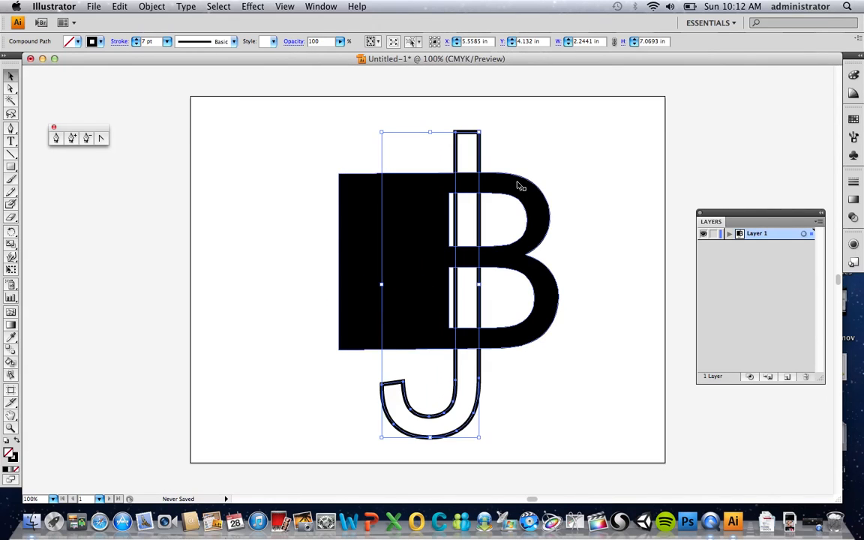
left_click(563, 205)
Stretch the B's upper opening leftward into the solid block by moving its two left anchor points.
left_click(453, 193)
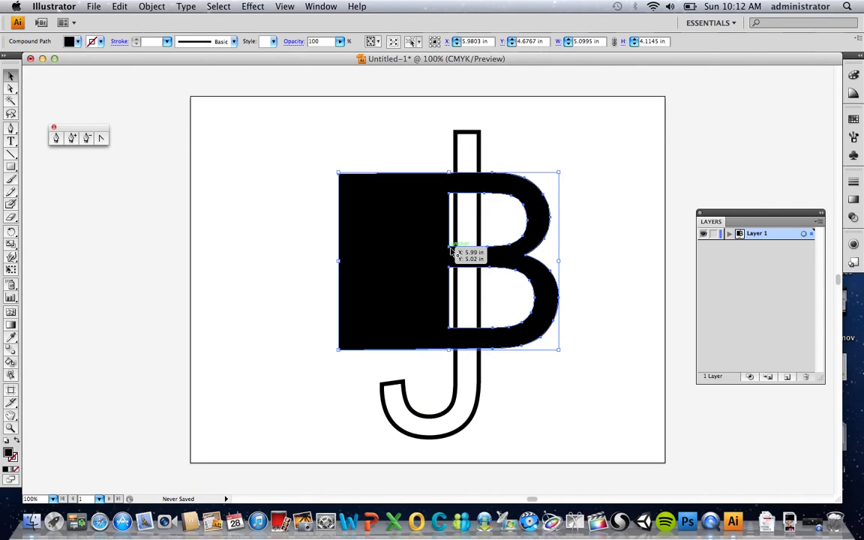
left_click(11, 89)
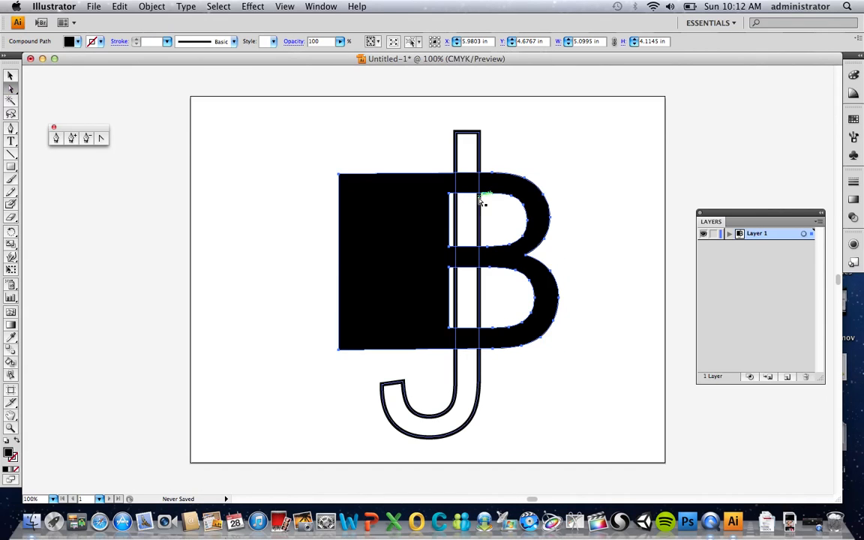
left_click(454, 194)
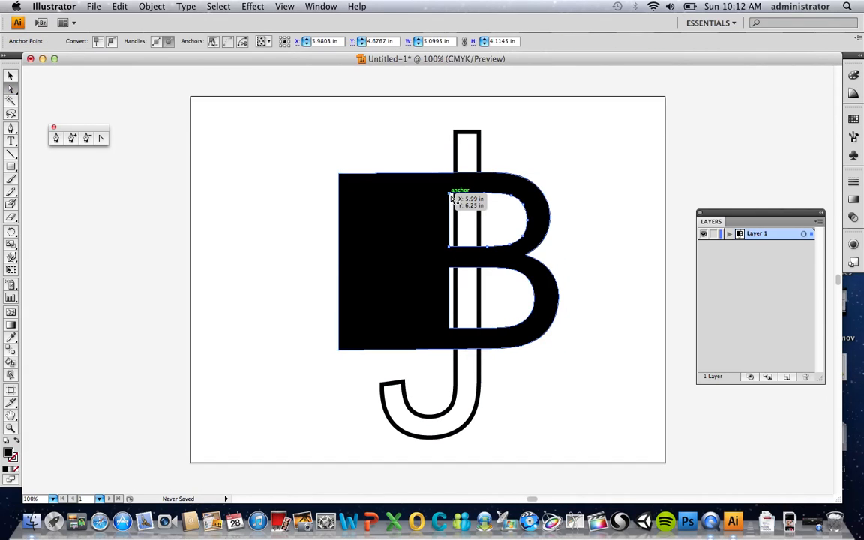
left_click(450, 250, "shift")
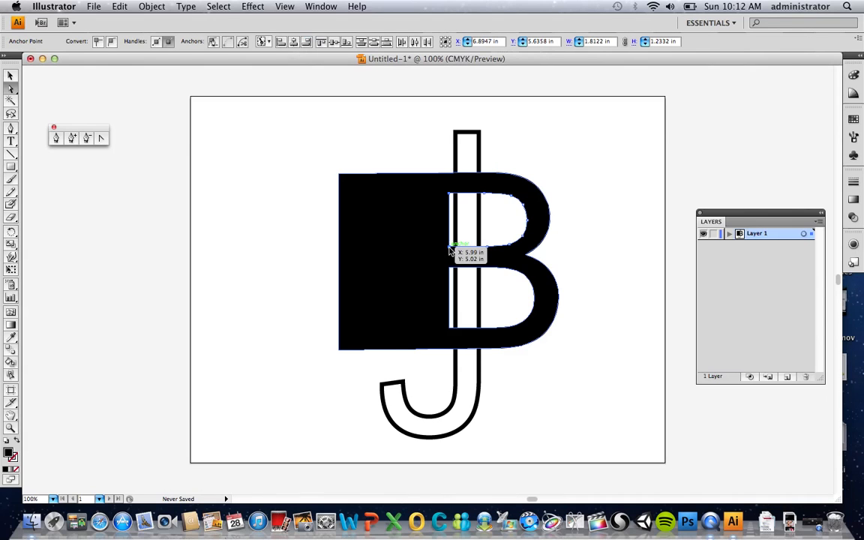
left_click_drag(450, 250, 381, 248)
Widen the J's stem by nudging its left edge slightly left.
left_click(455, 228)
left_click_drag(454, 228, 422, 228)
key("super+z")
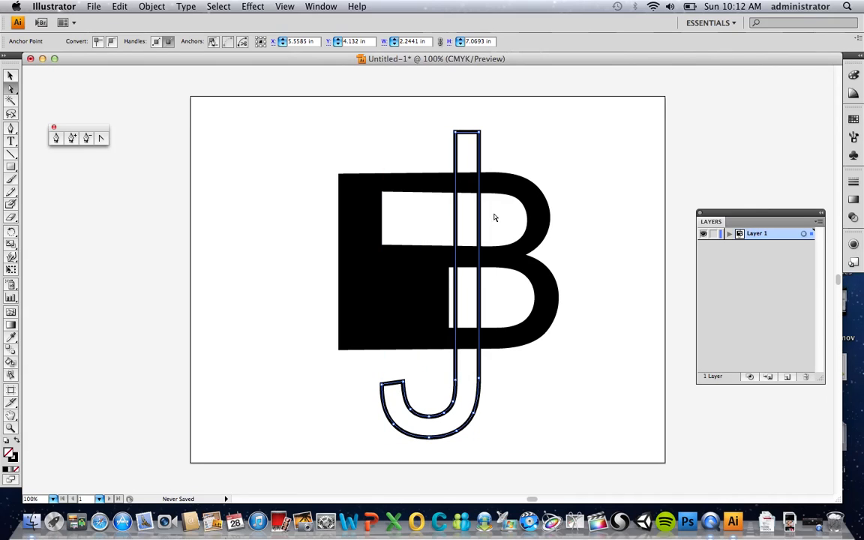
left_click(11, 76)
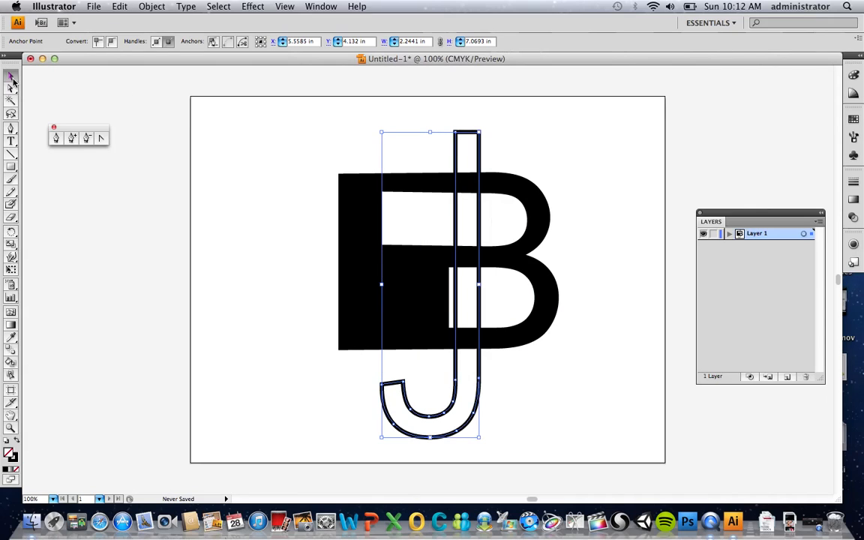
key("Left")
key("Left")
key("Left")
key("Left")
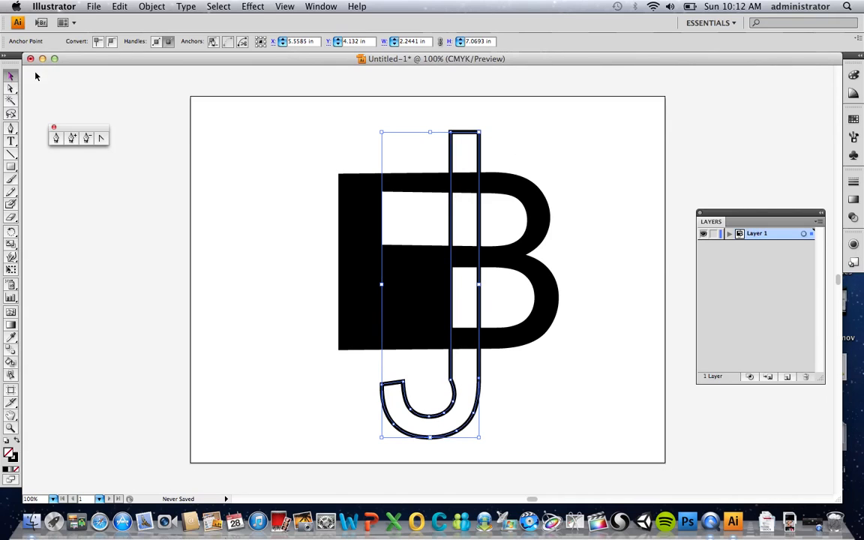
left_click(528, 386)
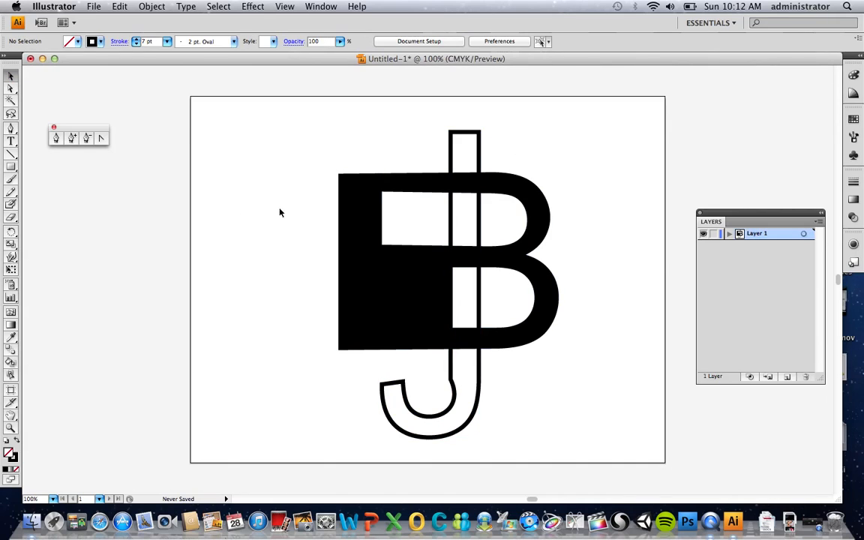
Move the J left onto the B's widened stem, to an X position of about 3.11 in, and select both letters.
left_click_drag(479, 225, 375, 218)
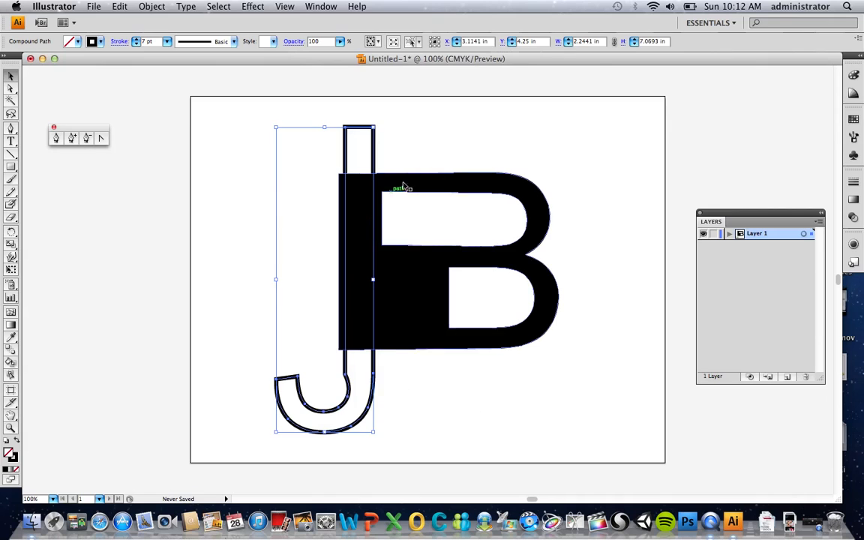
left_click(447, 172)
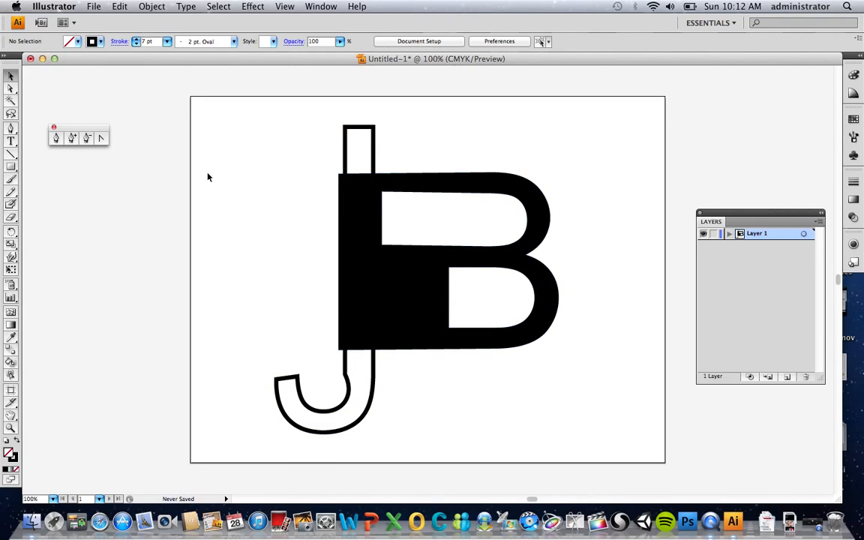
left_click_drag(244, 107, 548, 437)
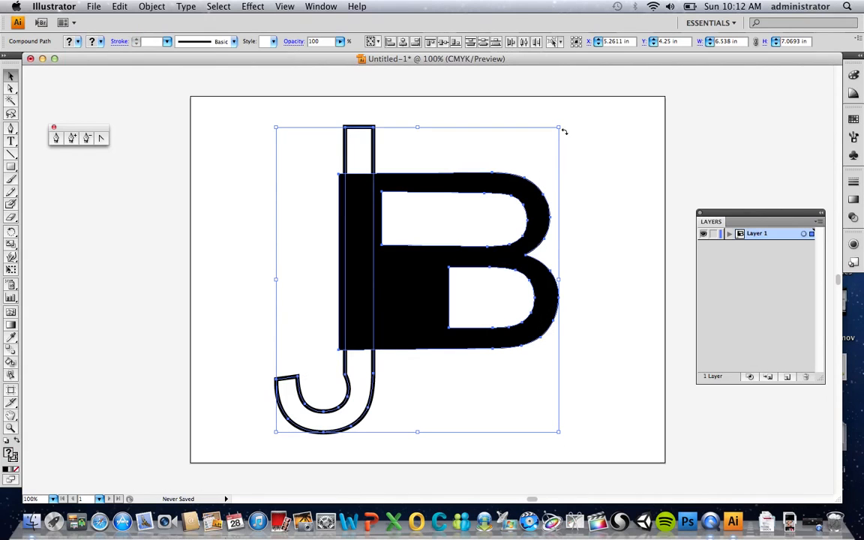
Scale the finished monogram down to about 2.15 in wide and move it to the artboard's lower-left corner.
left_click_drag(559, 127, 369, 274)
left_click_drag(314, 377, 238, 392)
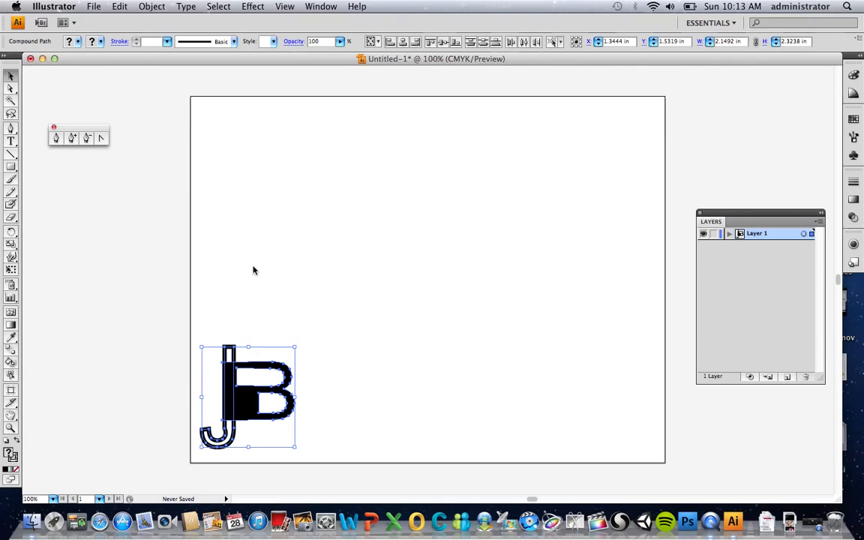
left_click(220, 258)
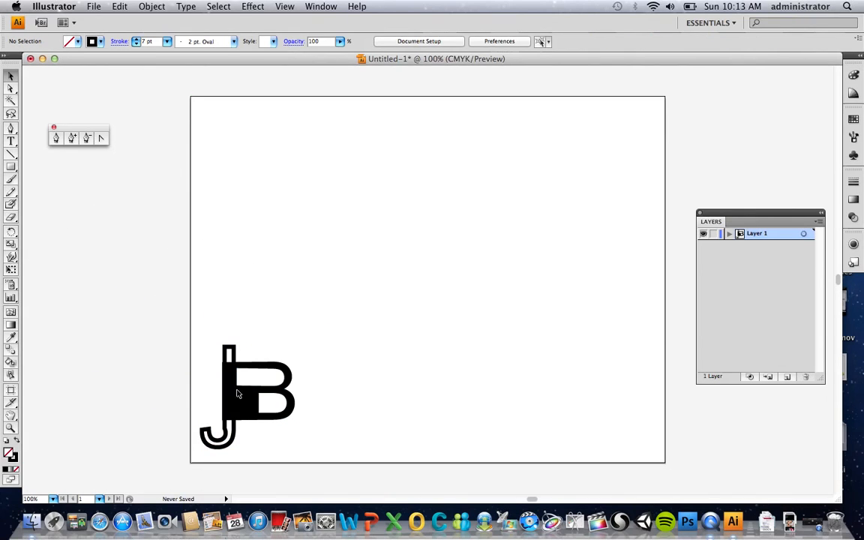
Add the point text "JB" in 48 pt Arial Regular on the upper part of the artboard.
key("t")
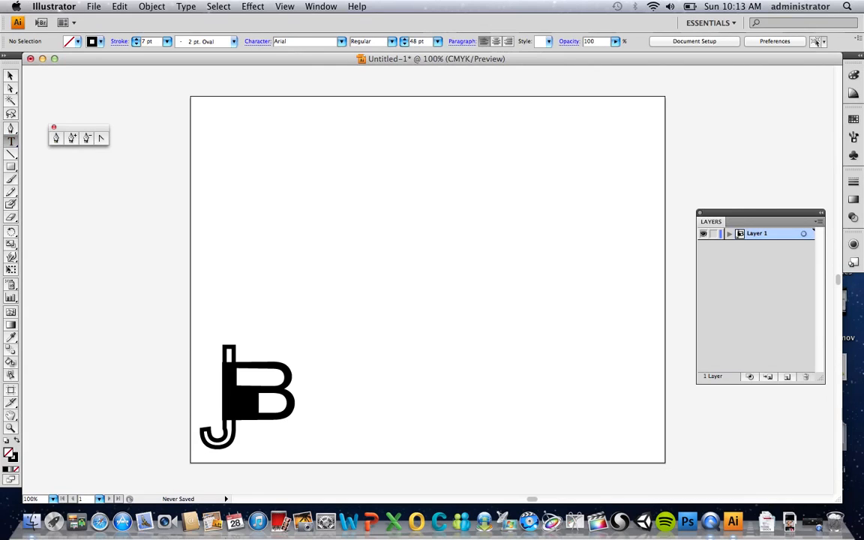
left_click(425, 216)
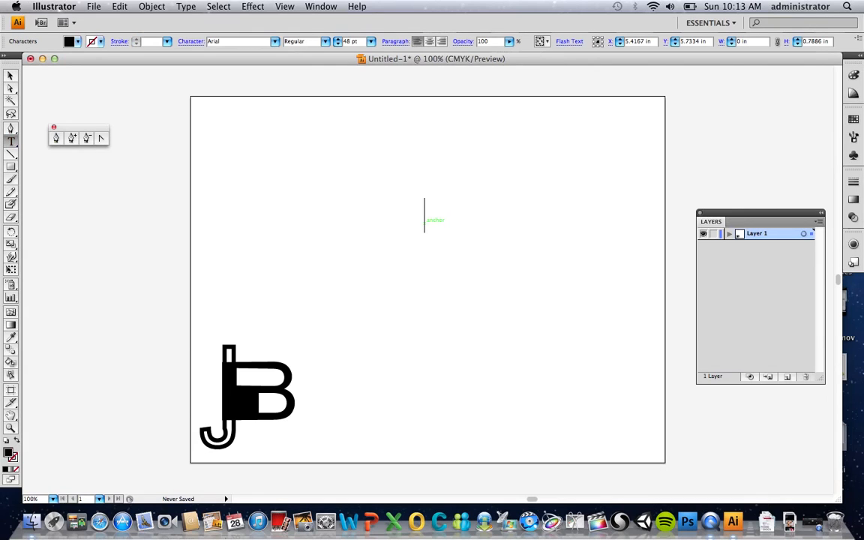
type("JB")
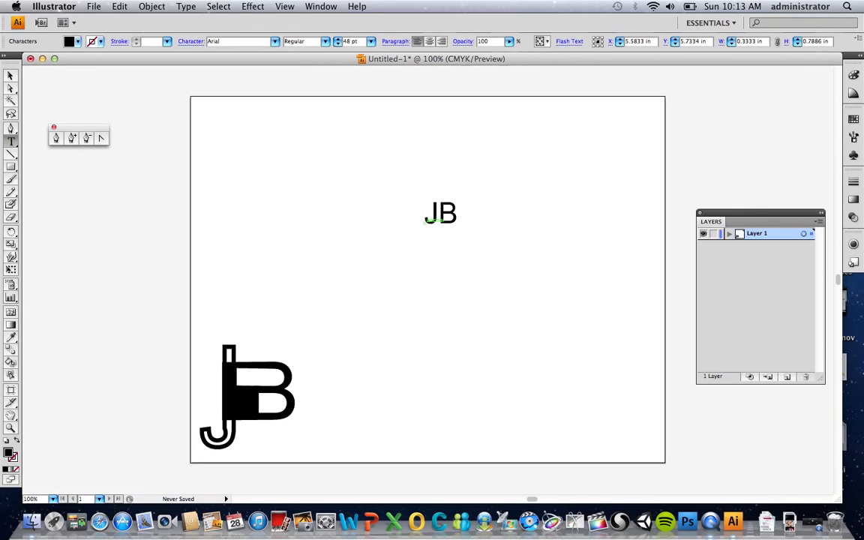
Enlarge the new JB text proportionally to about 363 pt so it fills the artboard's upper middle.
left_click(11, 77)
left_click_drag(462, 196, 481, 172)
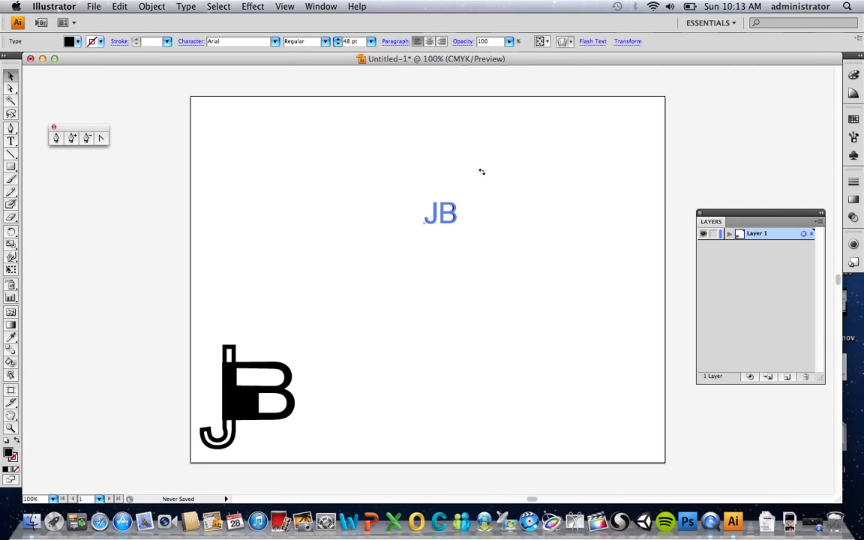
mouse_move(551, 99)
left_mouse_down()
mouse_move(459, 205)
mouse_move(550, 105)
left_mouse_up()
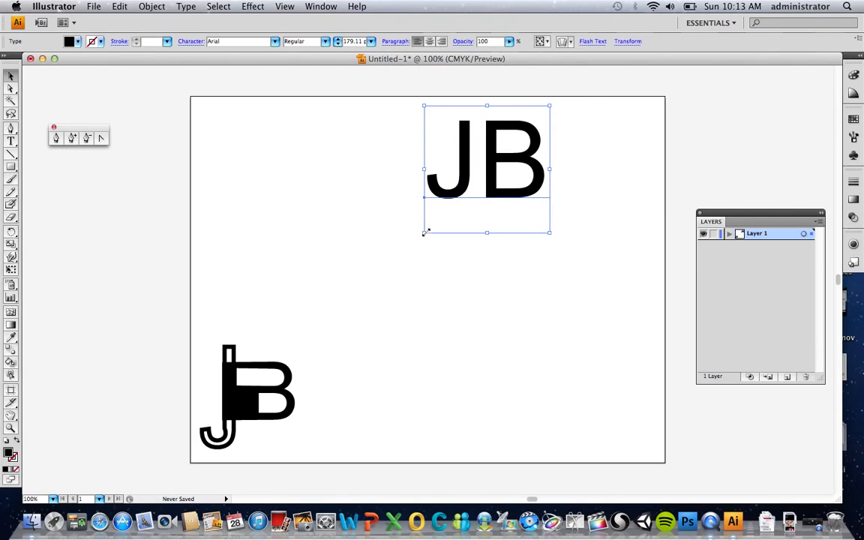
left_click_drag(425, 231, 295, 362)
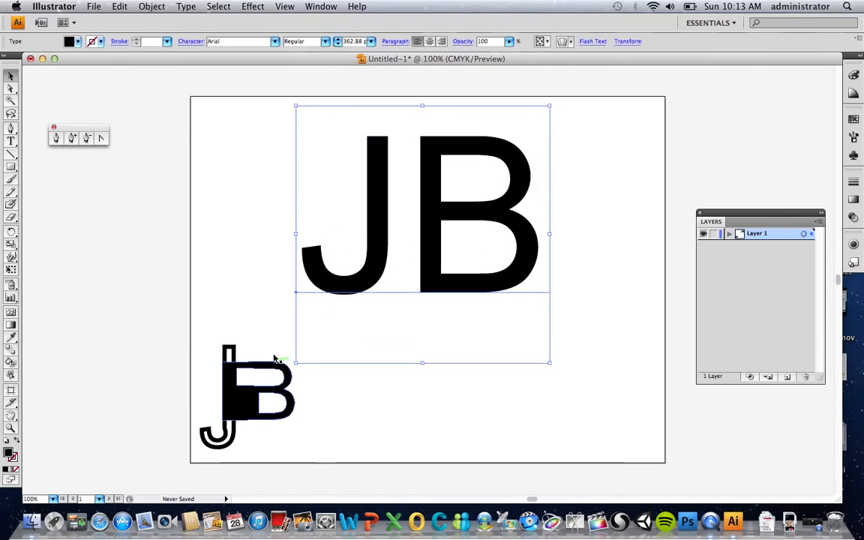
left_click(210, 255)
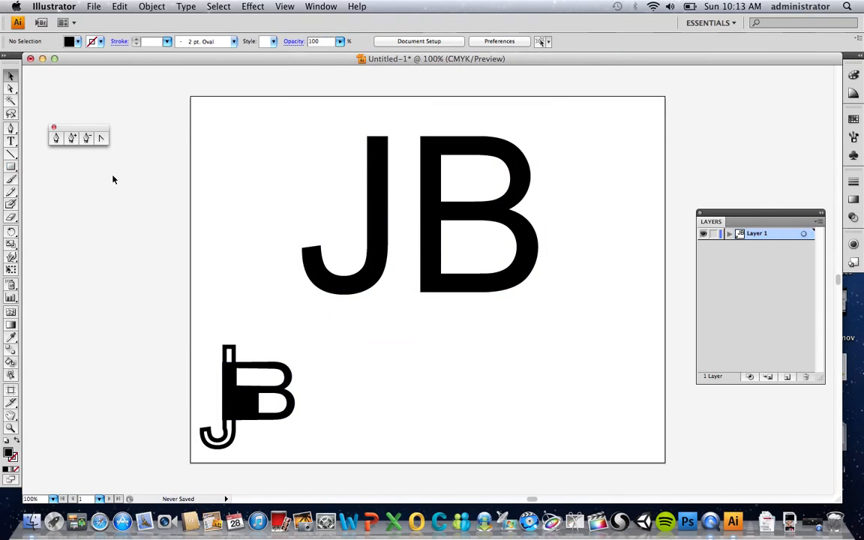
Convert the large JB text to outlines and ungroup the two letters.
right_click(444, 155)
left_click(437, 207)
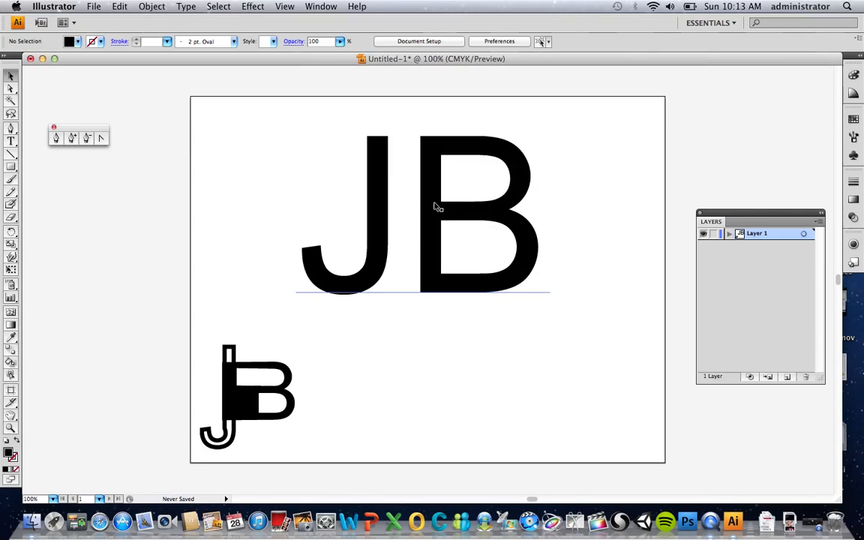
left_click(437, 207)
right_click(430, 211)
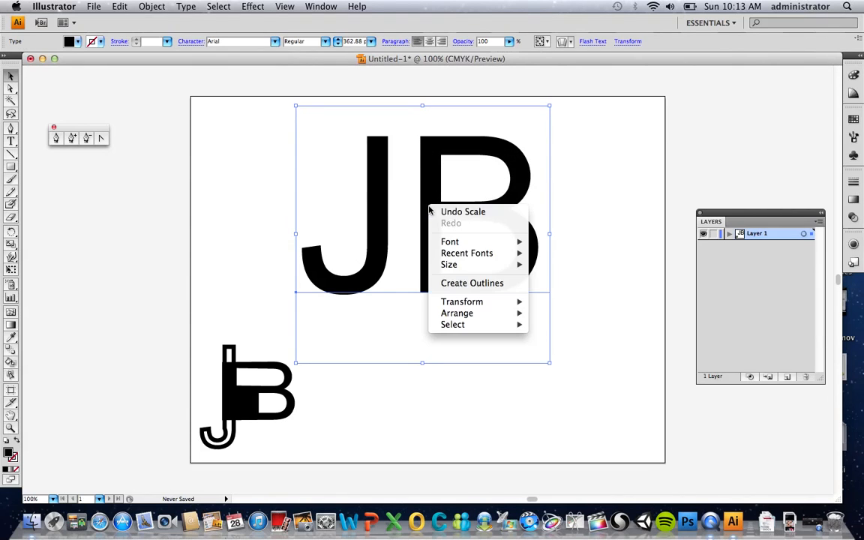
left_click(463, 284)
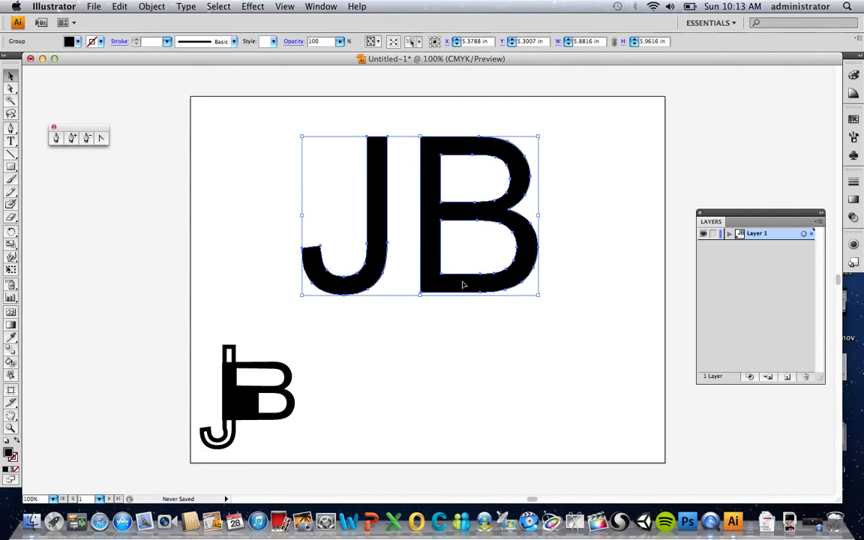
right_click(433, 253)
left_click(453, 296)
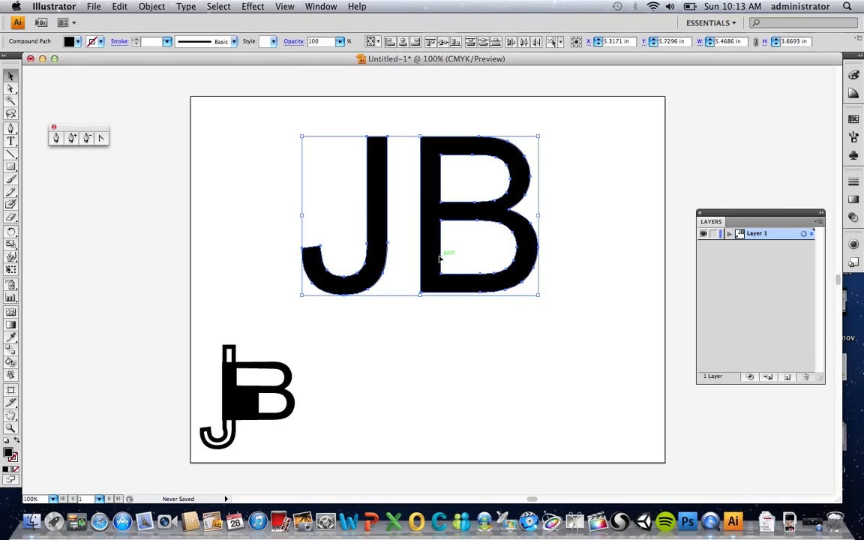
Release the large B's compound path and recombine its outlines into a compound path.
right_click(439, 258)
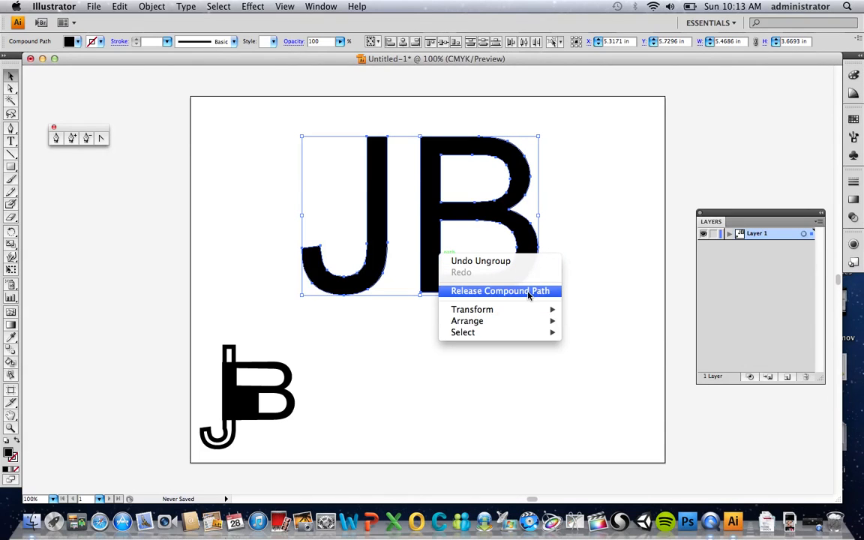
left_click(549, 263)
left_click(546, 261)
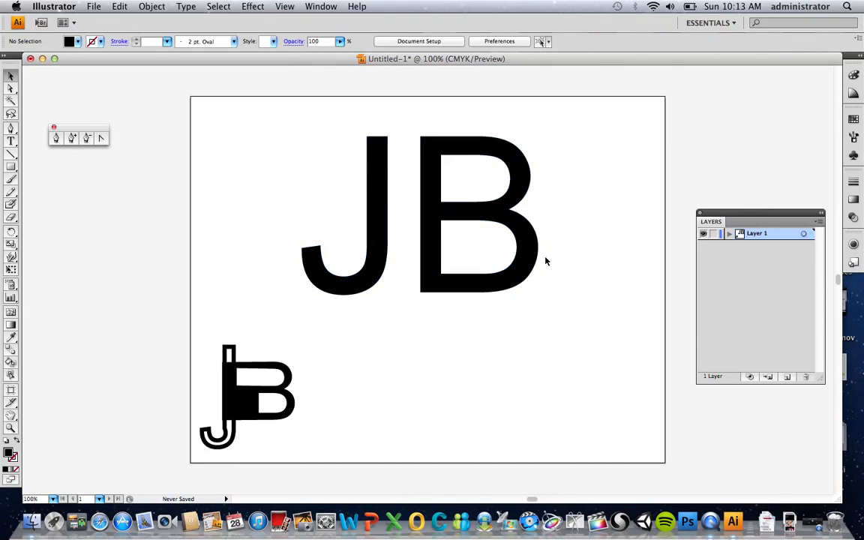
left_click(527, 257)
right_click(528, 255)
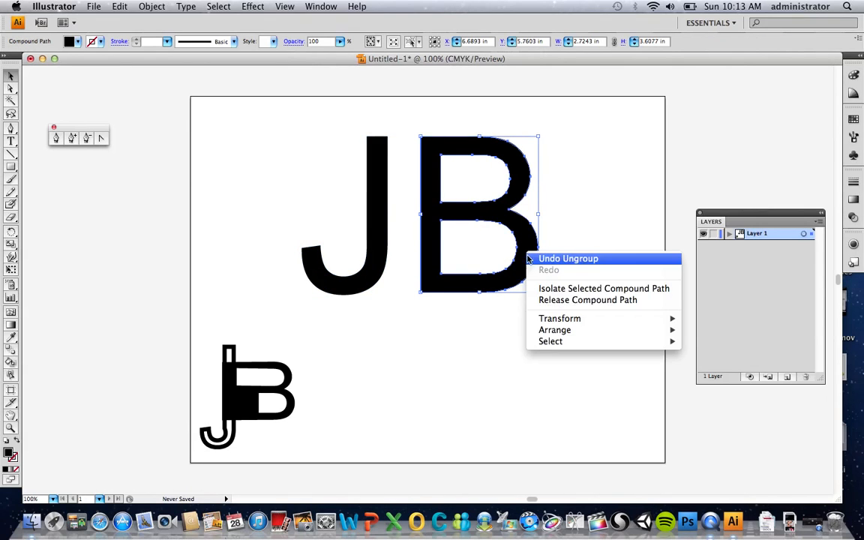
left_click(557, 301)
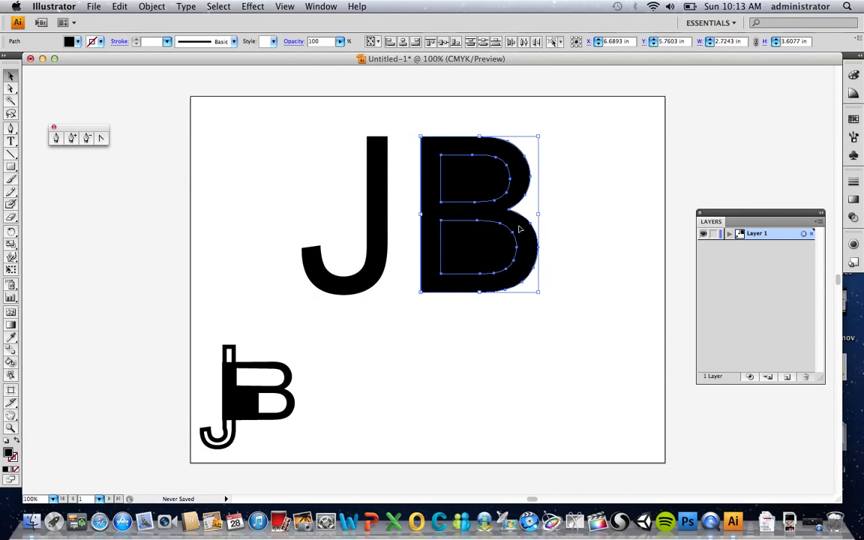
key("super+8")
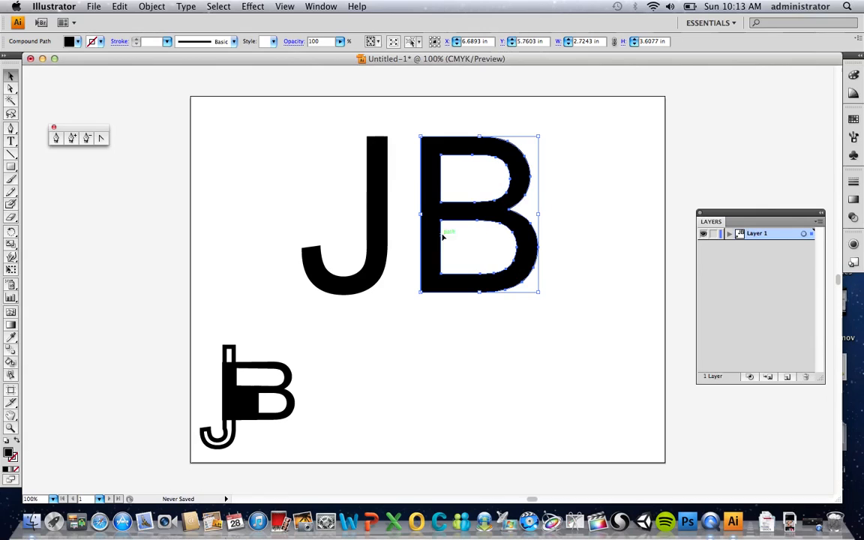
left_click(613, 263)
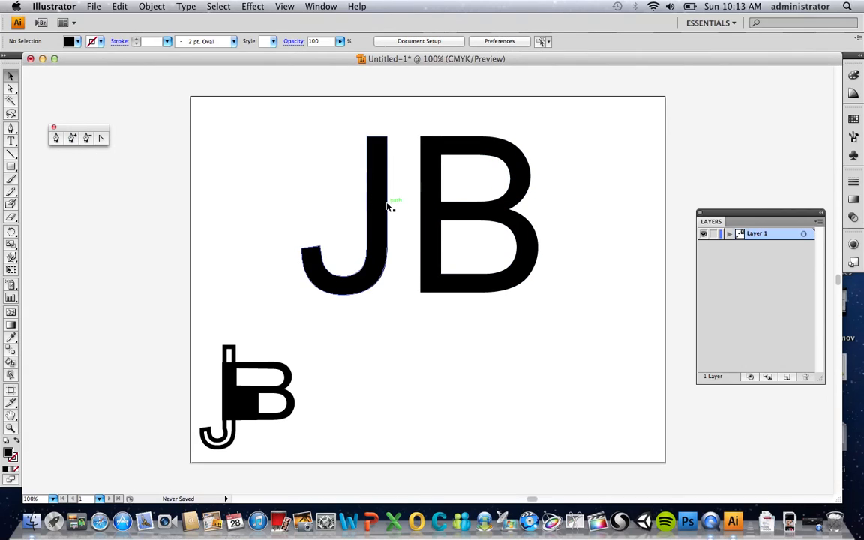
Add four anchor points to the right edge of the large J's stem, in two pairs around the level of the B's middle bar.
left_click(72, 137)
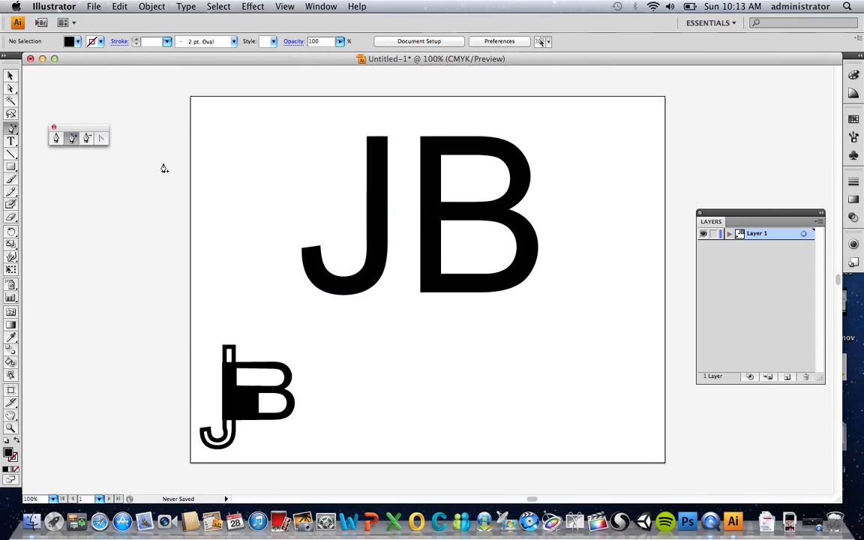
left_click(387, 204)
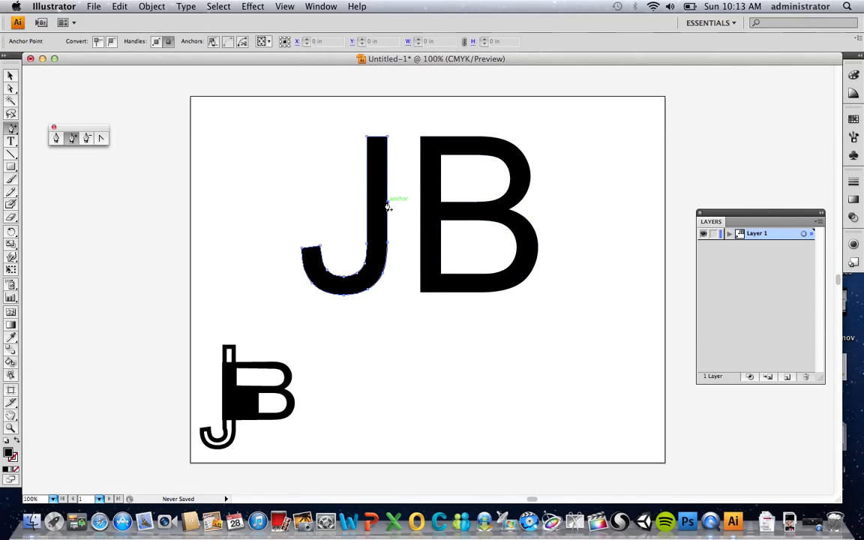
left_click(388, 219)
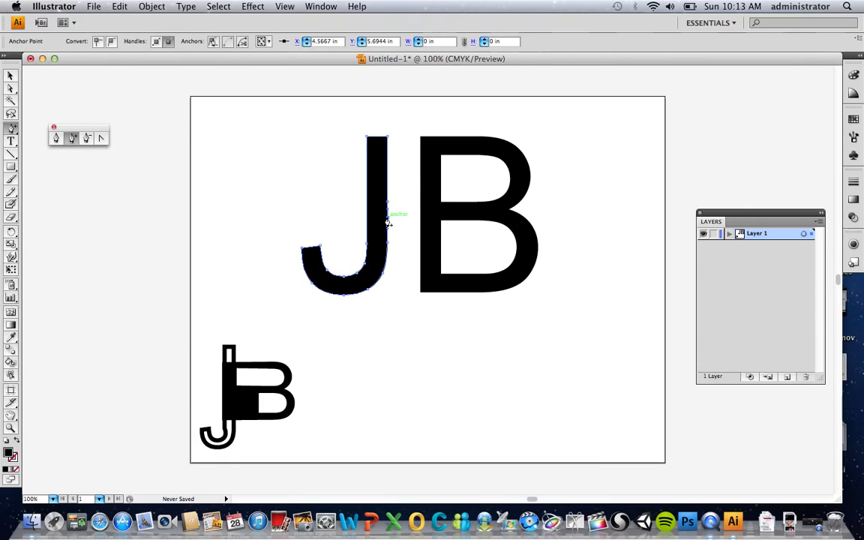
left_click(387, 222)
left_click(390, 200)
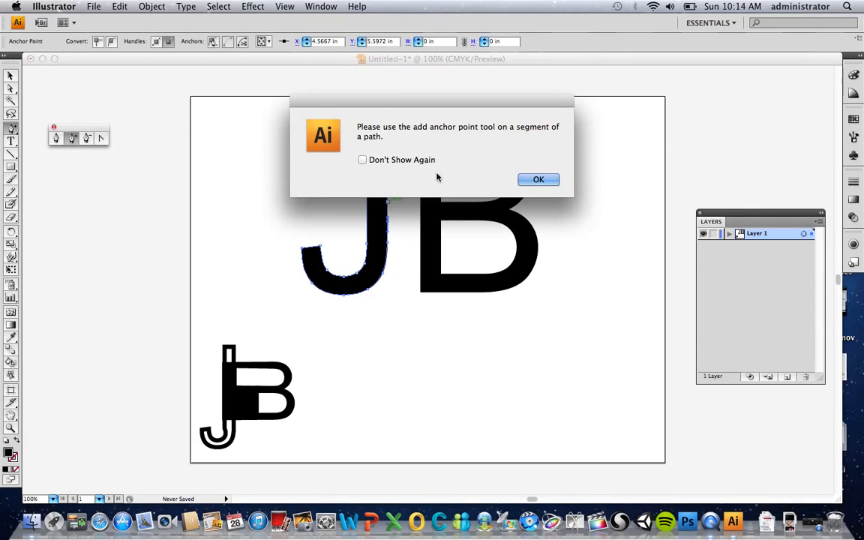
left_click(537, 180)
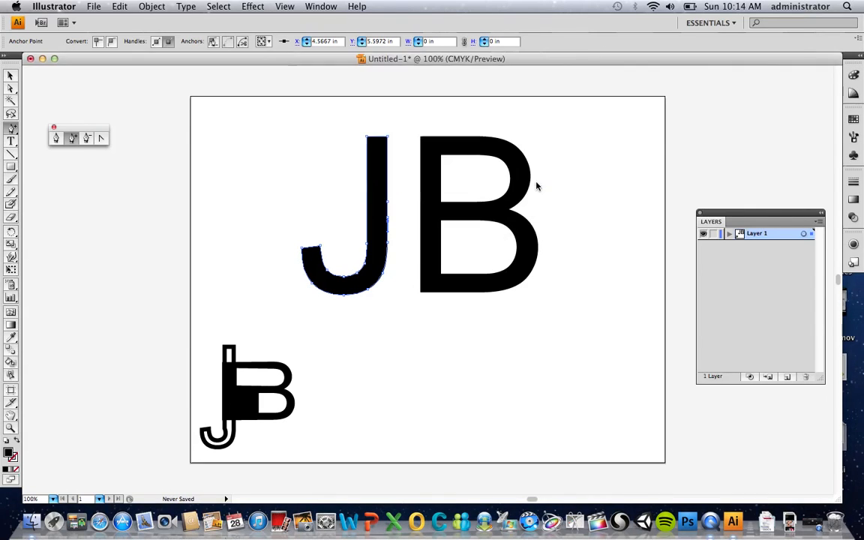
left_click(388, 198)
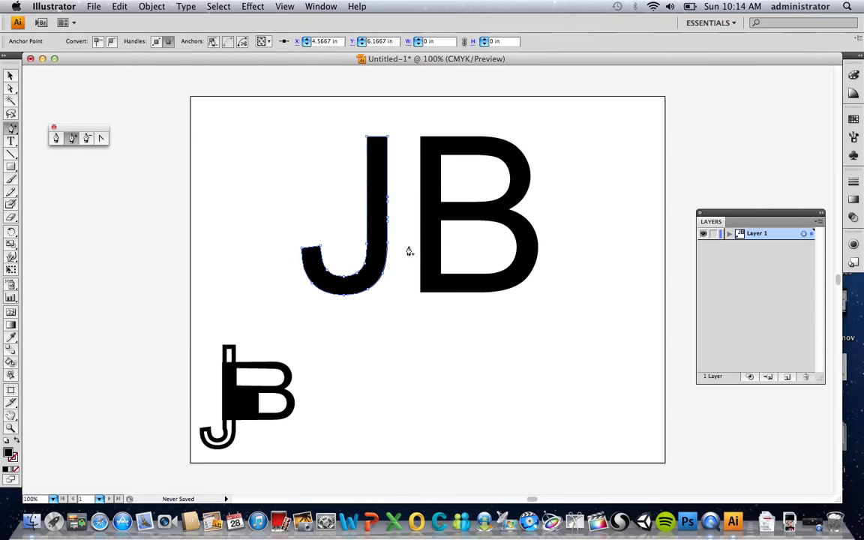
Pull the two inner new anchor points of the J's stem right into the B's stem to form a connecting bar.
left_click(9, 89)
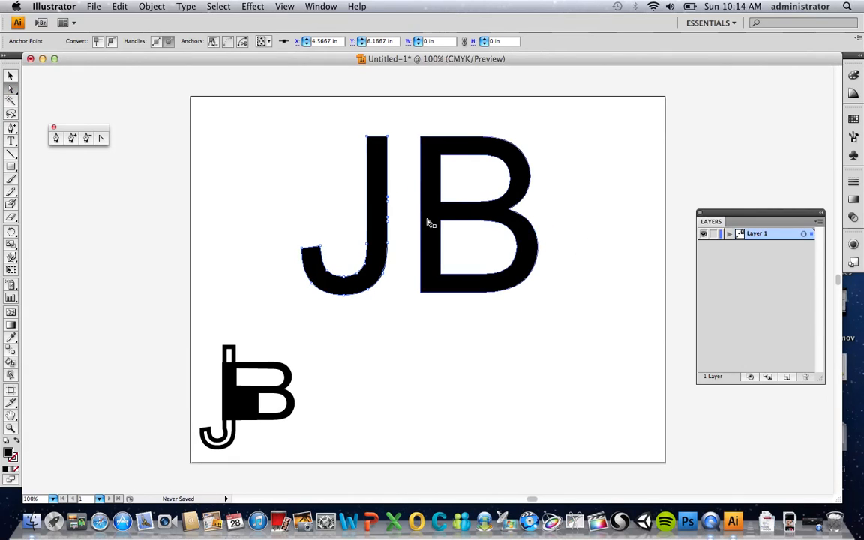
left_click(388, 220)
left_click(388, 219)
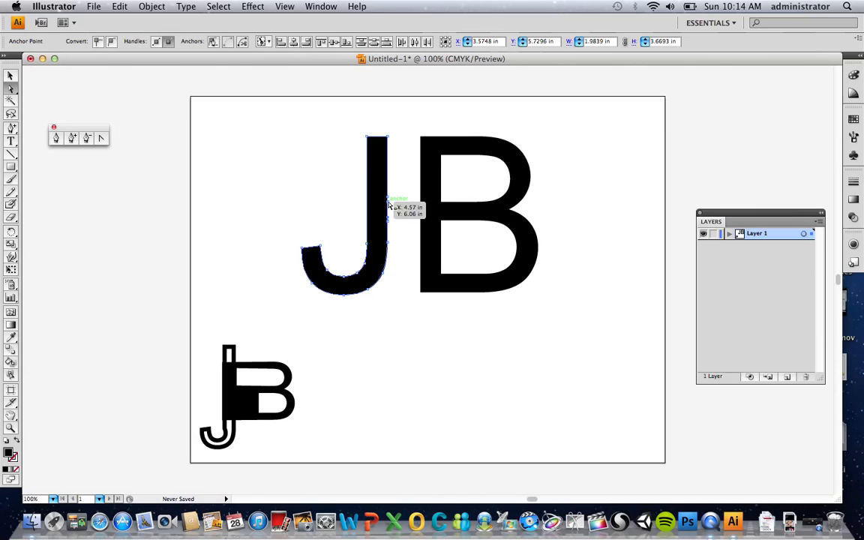
left_click_drag(389, 203, 427, 203)
left_click(295, 179)
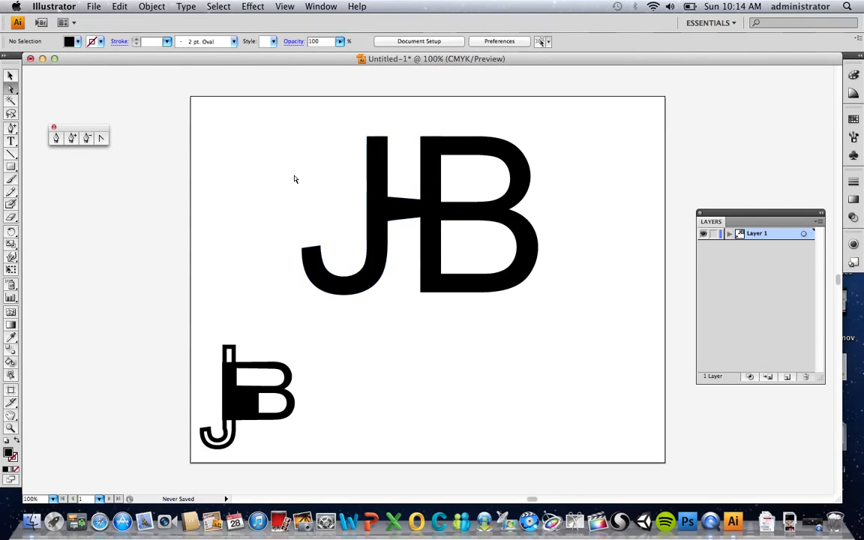
Straighten the connecting bar's upper and lower edges by nudging its two anchor points on the J's stem level with its far end.
left_click(390, 202)
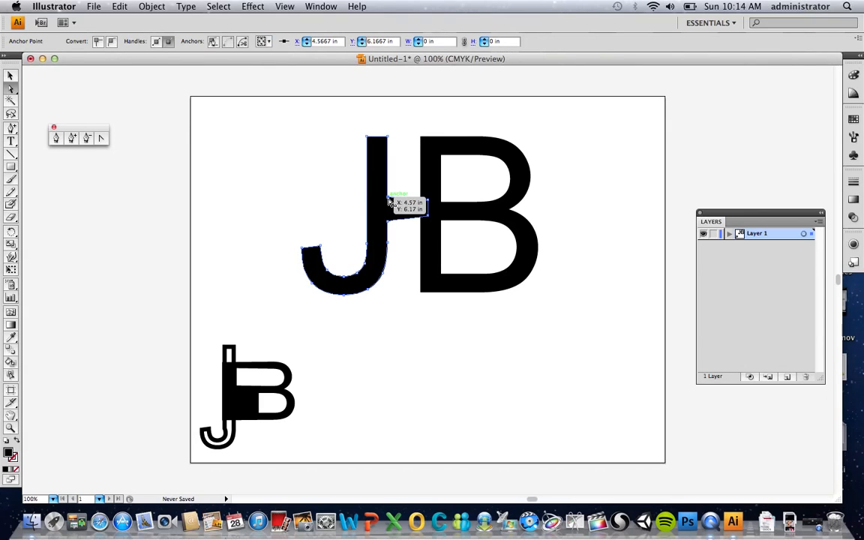
key("Right")
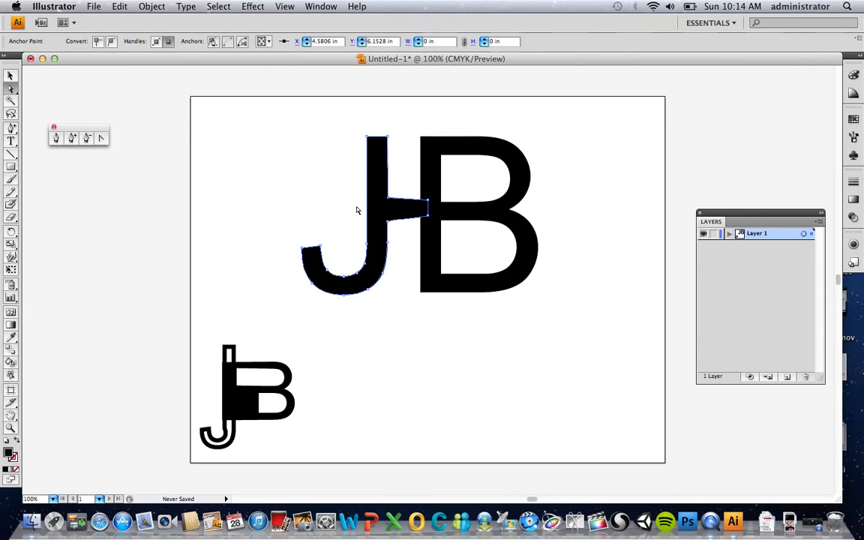
key("Up")
key("Up")
key("Up")
key("Up")
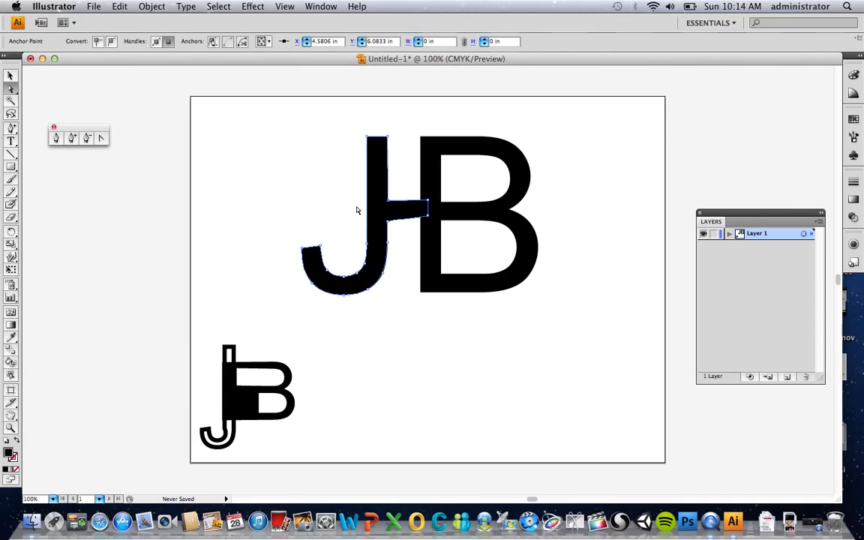
key("Down")
left_click_drag(385, 225, 388, 225)
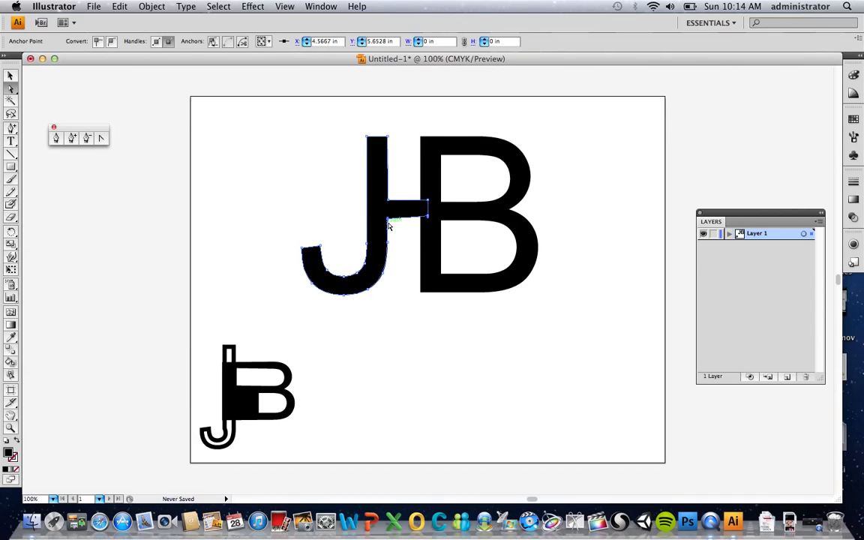
left_click(316, 170)
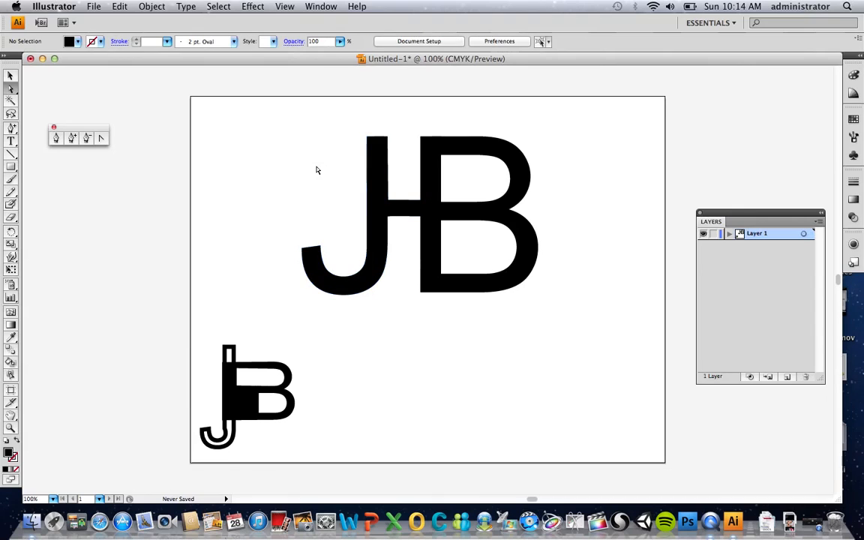
Shorten the J's connecting bar by moving its two far-end anchor points left until it stops just short of the B's stem.
left_click(426, 207)
left_click(429, 205)
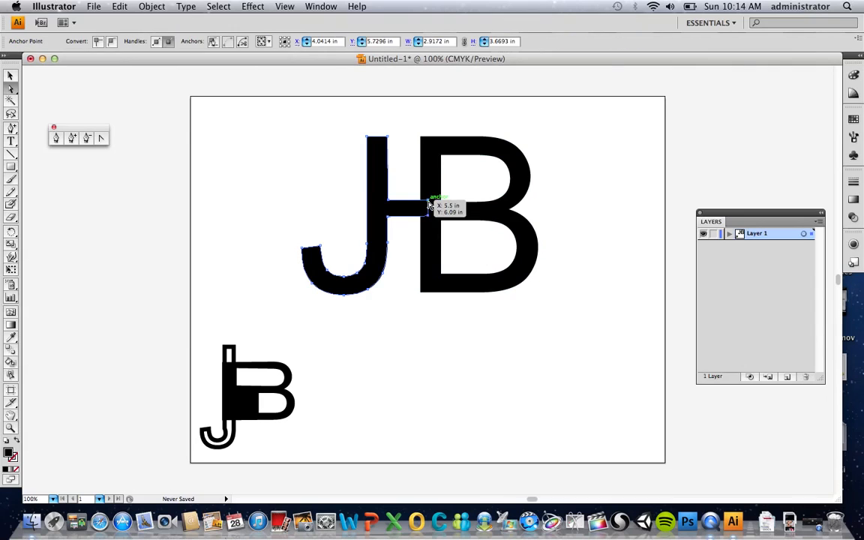
left_click(431, 219)
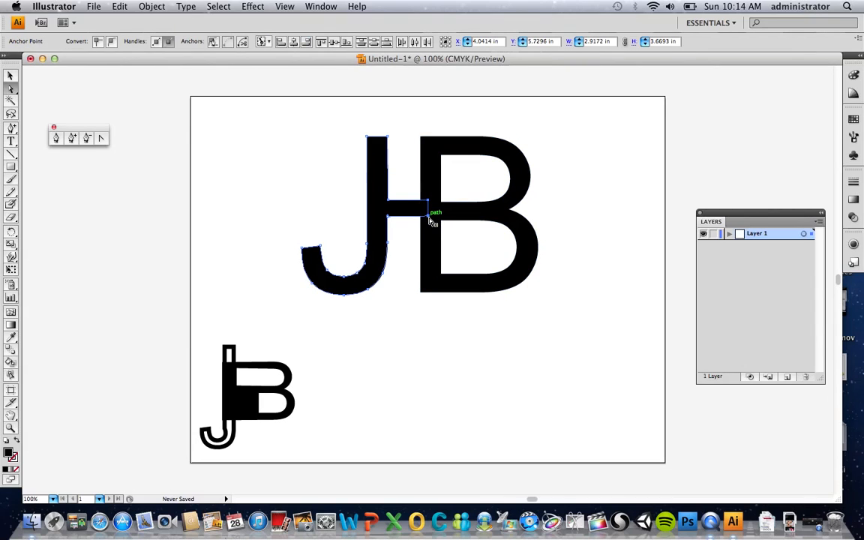
key("Left")
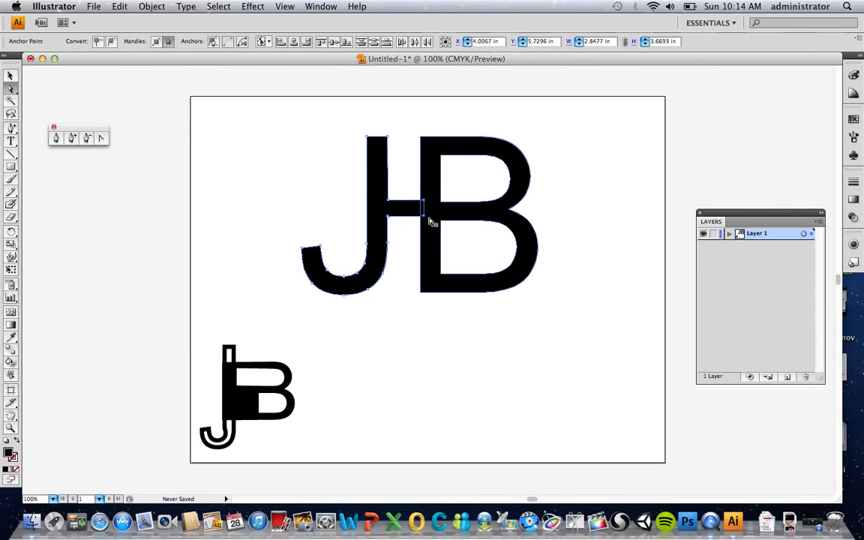
key("Left")
key("Left")
key("Left")
left_click(339, 185)
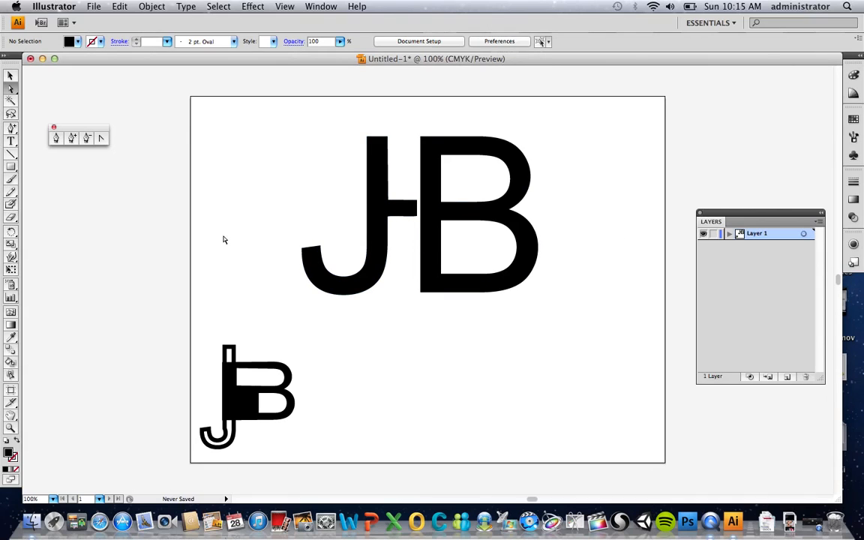
Lengthen the large J's hook by raising its tip, and adjust the curve handle on its inner lower edge.
left_click_drag(290, 228, 295, 203)
left_click(99, 139)
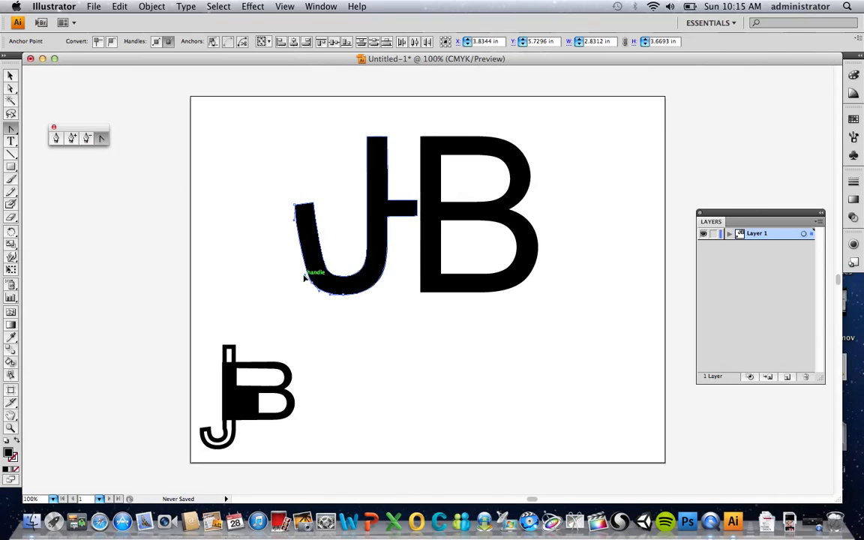
left_click_drag(305, 276, 334, 280)
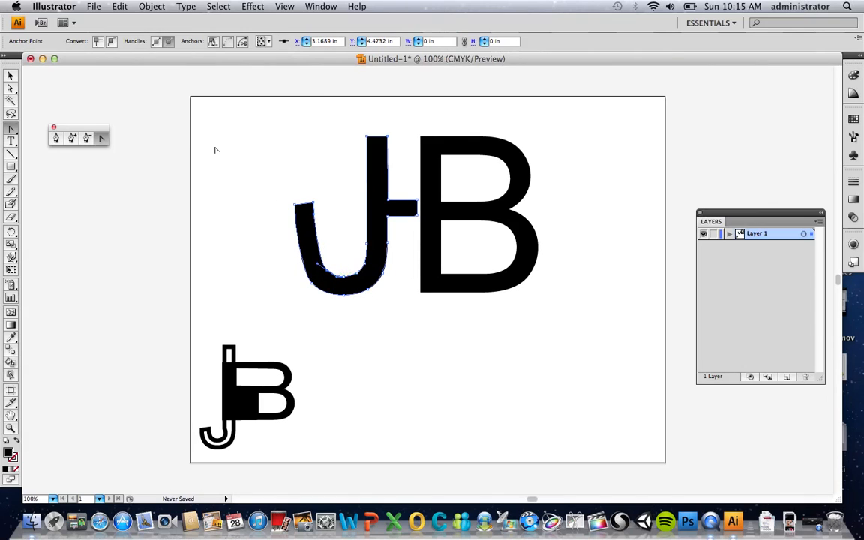
left_click(9, 76)
left_click(214, 139)
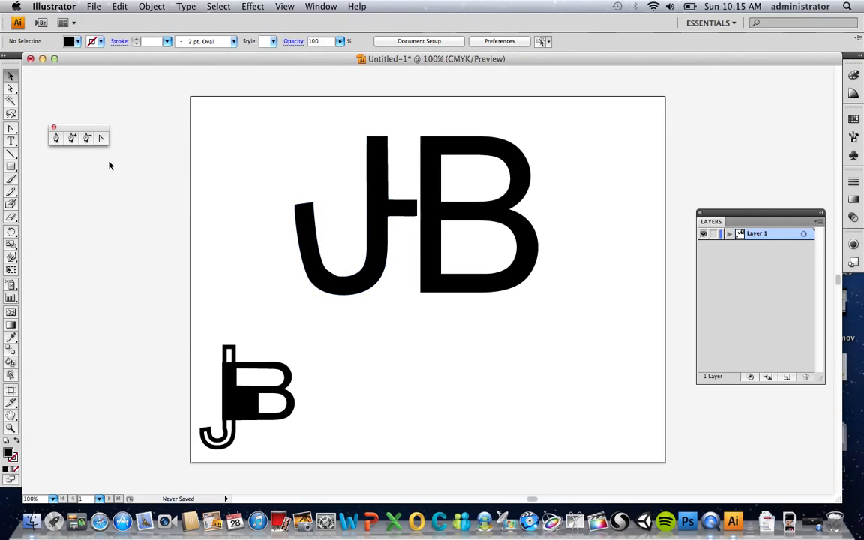
Reshape the inner bottom curve of the large J's hook at its lowest anchor point with the Convert Anchor Point tool.
left_click(100, 139)
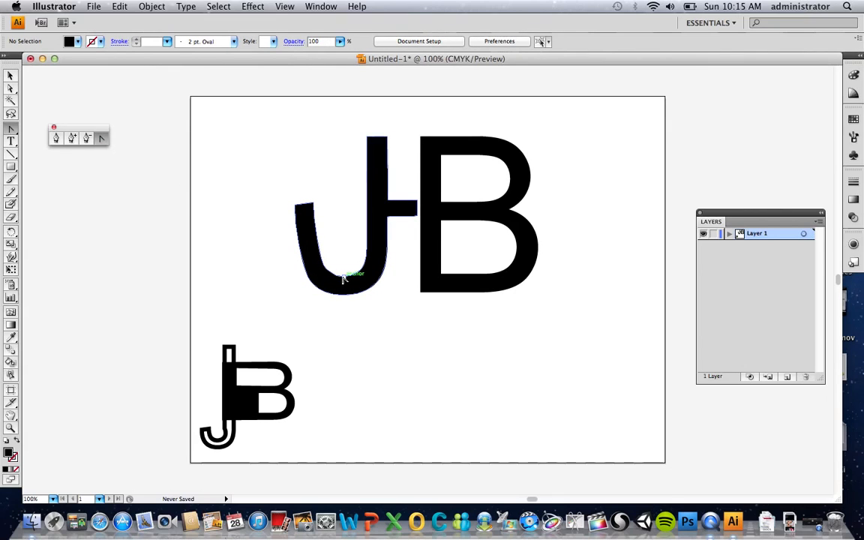
left_click(339, 279)
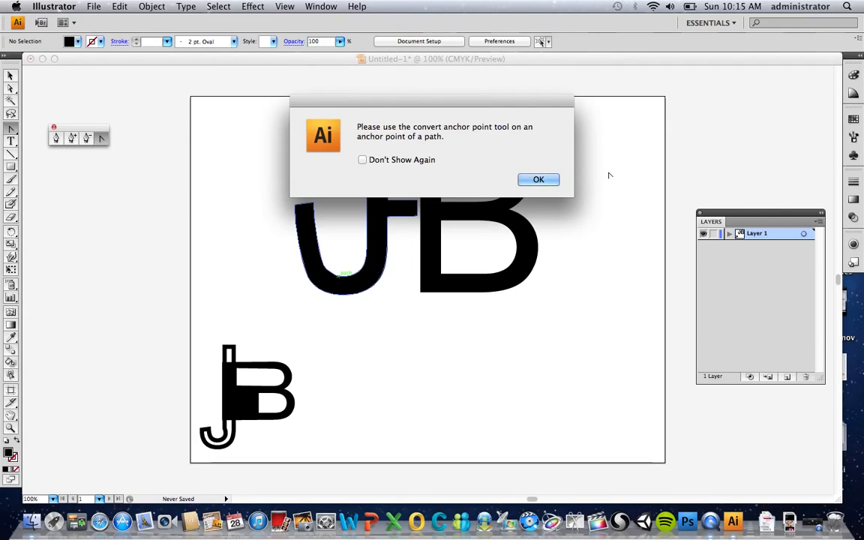
left_click(537, 179)
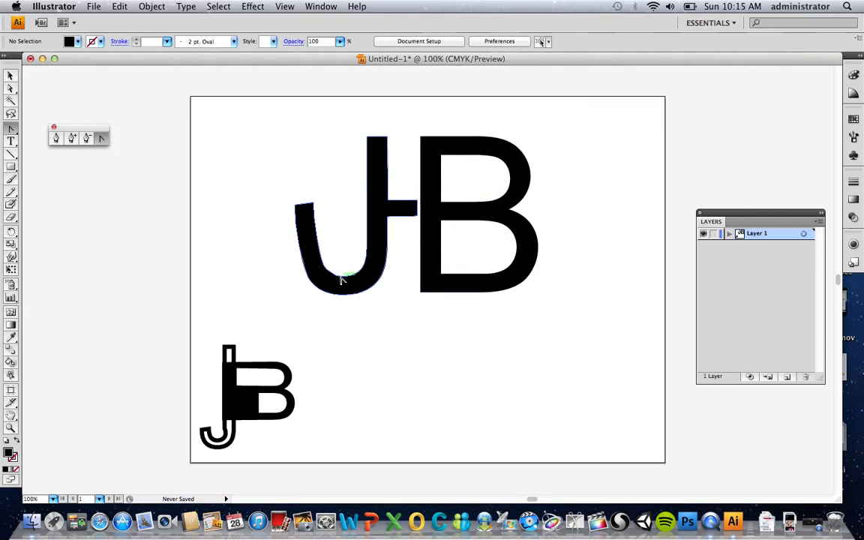
left_click_drag(344, 277, 356, 277)
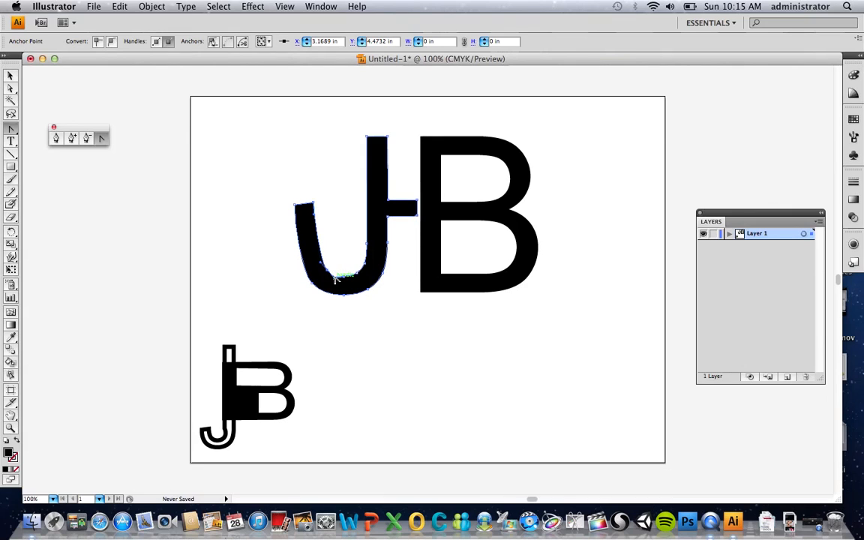
left_click(10, 77)
left_click(229, 179)
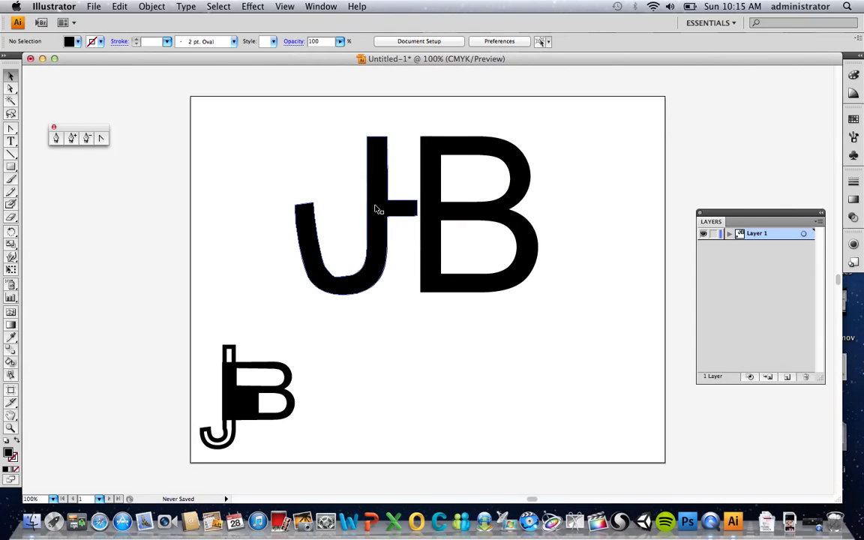
Swap the large B's fill and stroke so only its outline is drawn, and set the stroke weight to 5 pt.
left_click(434, 201)
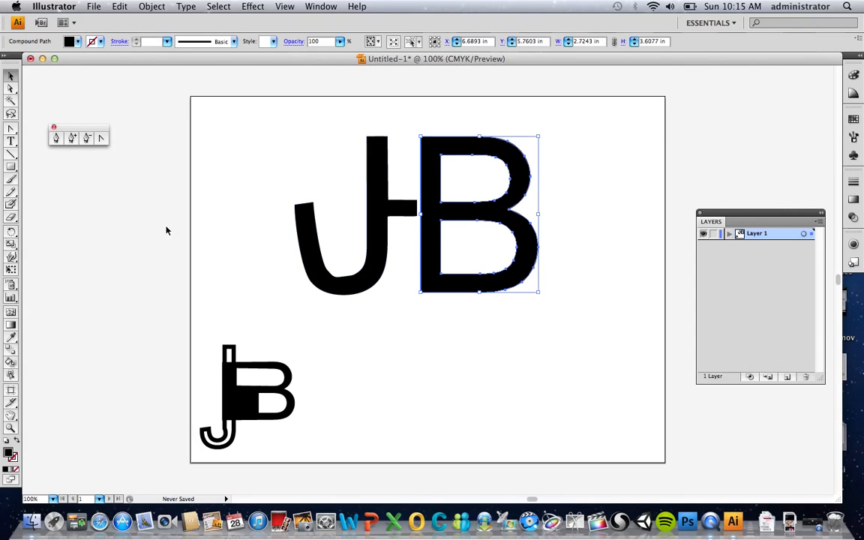
left_click(16, 443)
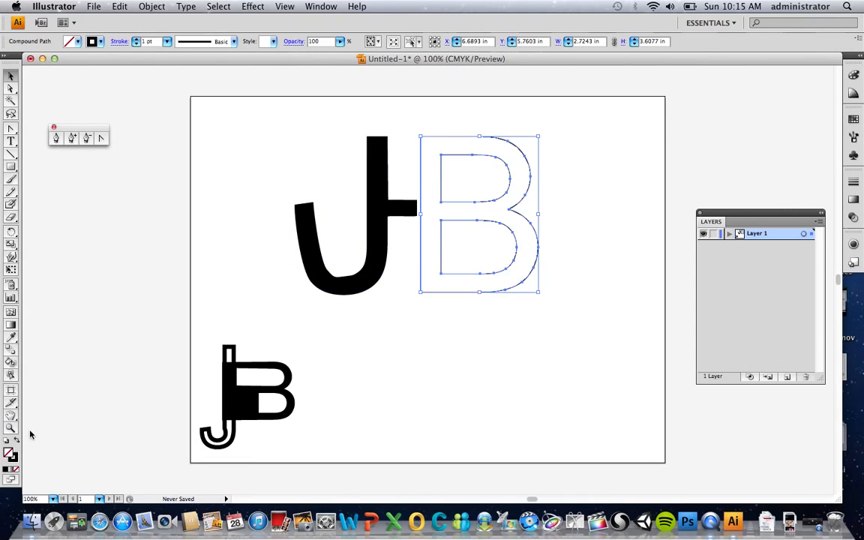
left_click(137, 39)
left_click(137, 39)
left_click(137, 39)
left_click(137, 39)
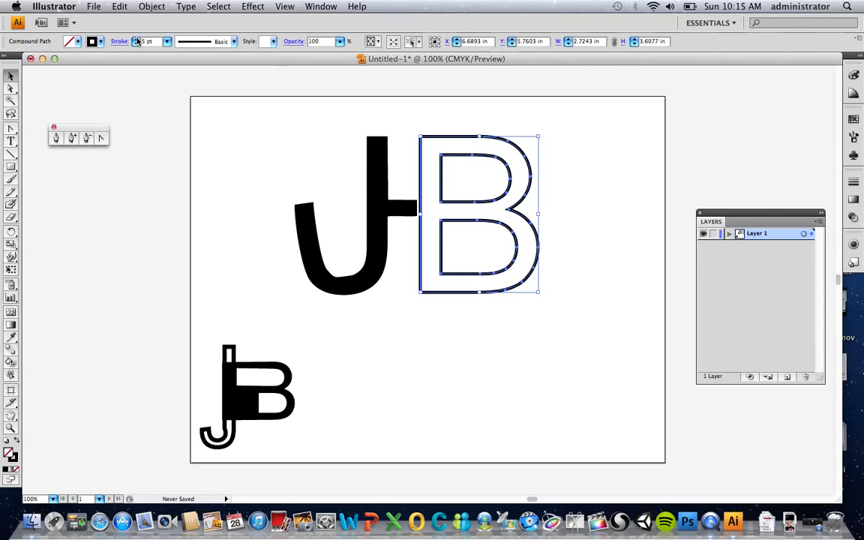
left_click(105, 170)
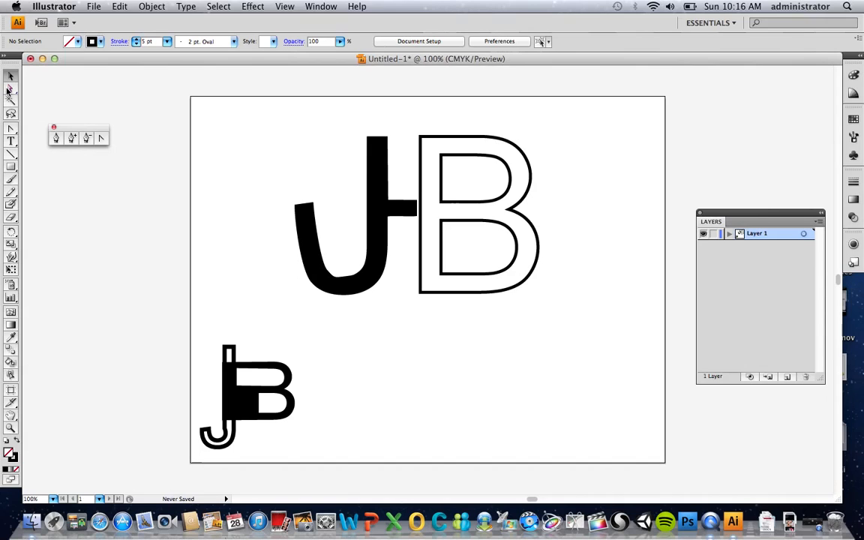
Add two anchor points to the outlined B's bottom edge near its stem, and pull both down to form a tail.
left_click(74, 139)
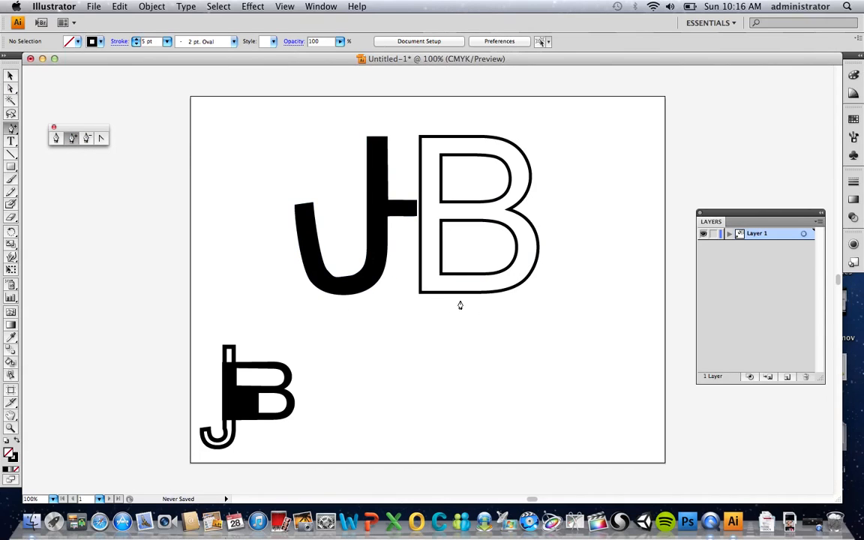
left_click(441, 293)
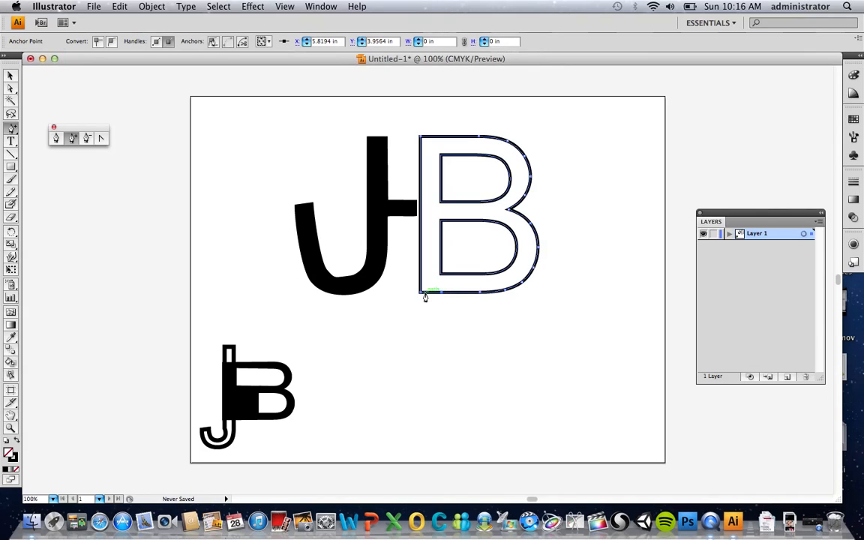
left_click(11, 89)
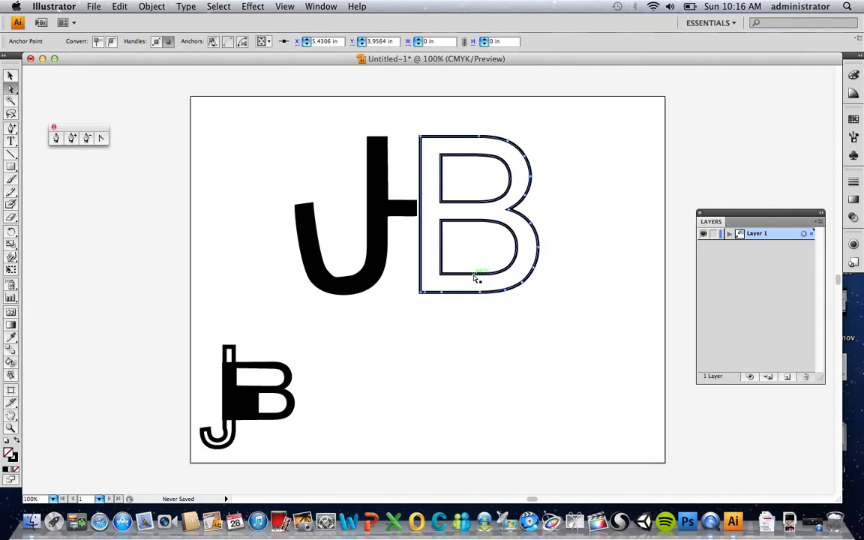
left_click(442, 297)
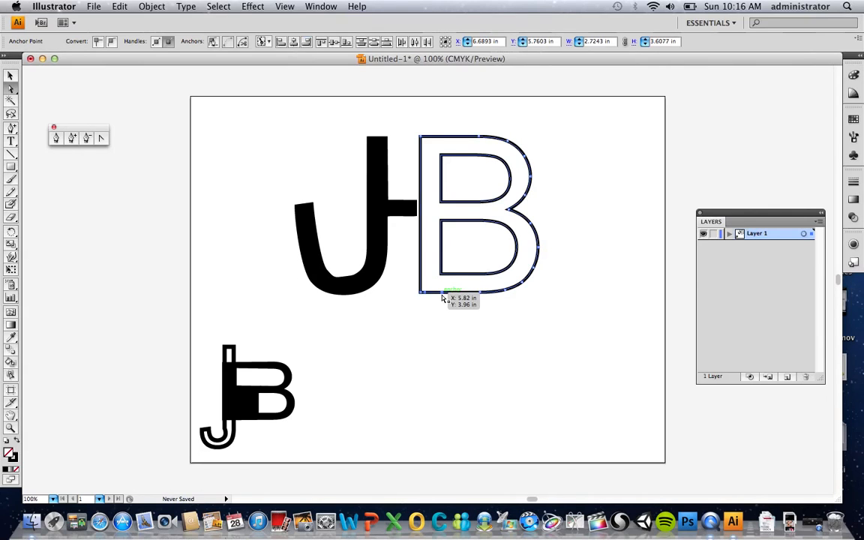
left_click_drag(441, 297, 444, 337)
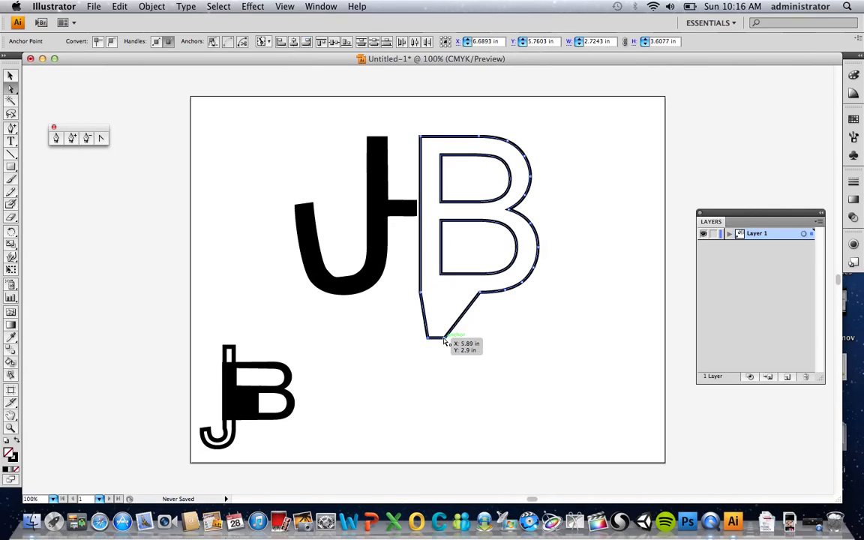
Slant the B's tail down to the left with parallel sides by moving its end points and the adjoining bottom-edge anchor point left.
left_click(481, 296)
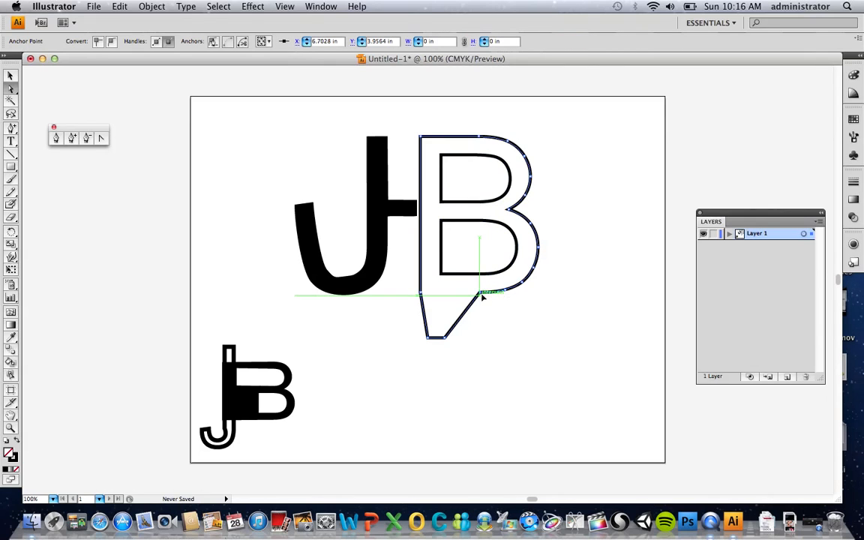
mouse_move(482, 297)
left_mouse_down()
mouse_move(450, 296)
mouse_move(472, 294)
left_mouse_up()
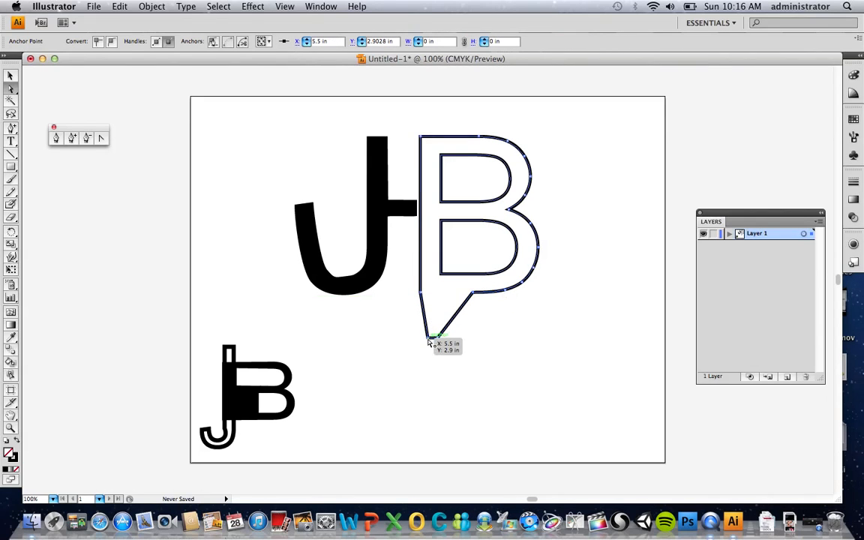
mouse_move(428, 342)
left_mouse_down()
mouse_move(399, 339)
mouse_move(428, 339)
mouse_move(420, 339)
left_mouse_up()
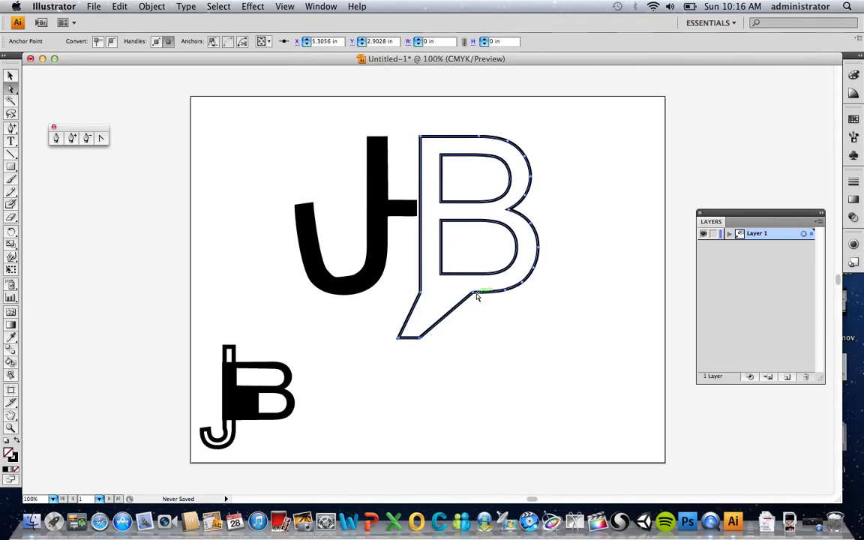
left_click_drag(477, 297, 446, 293)
left_click(505, 346)
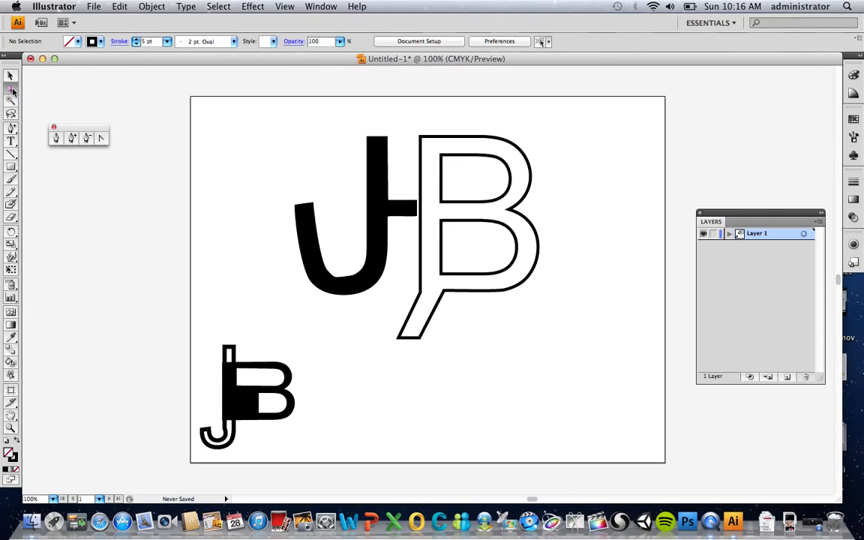
Extend the tail's tip farther down and left, and curve its left edge with the Convert Anchor Point tool.
left_click_drag(450, 348, 375, 390)
left_click(102, 138)
left_click(371, 393)
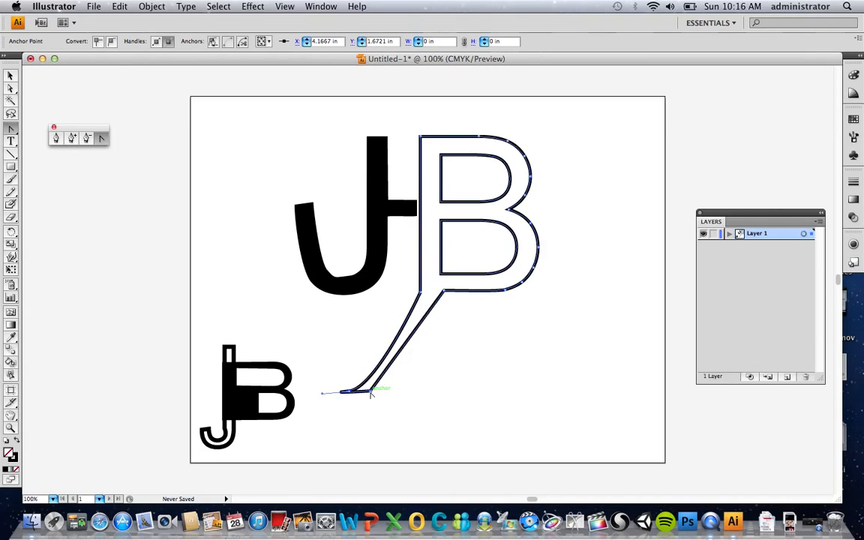
left_click(11, 74)
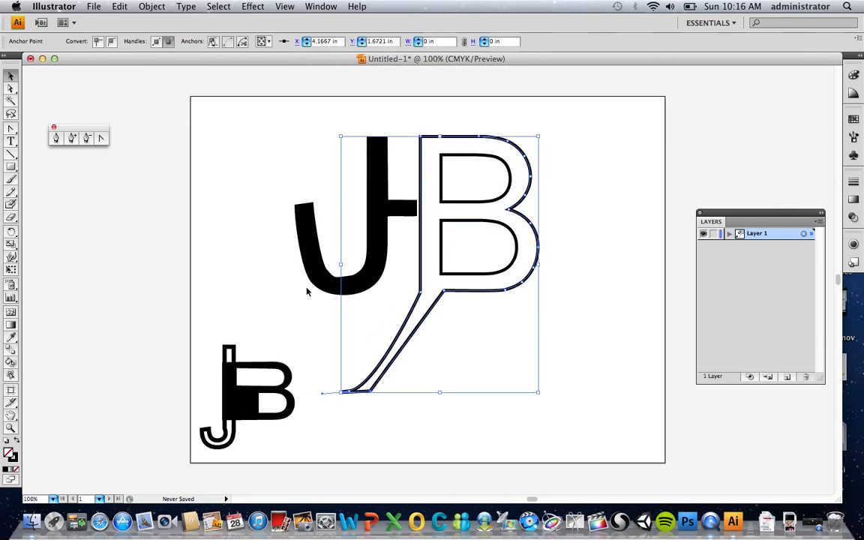
left_click(307, 292)
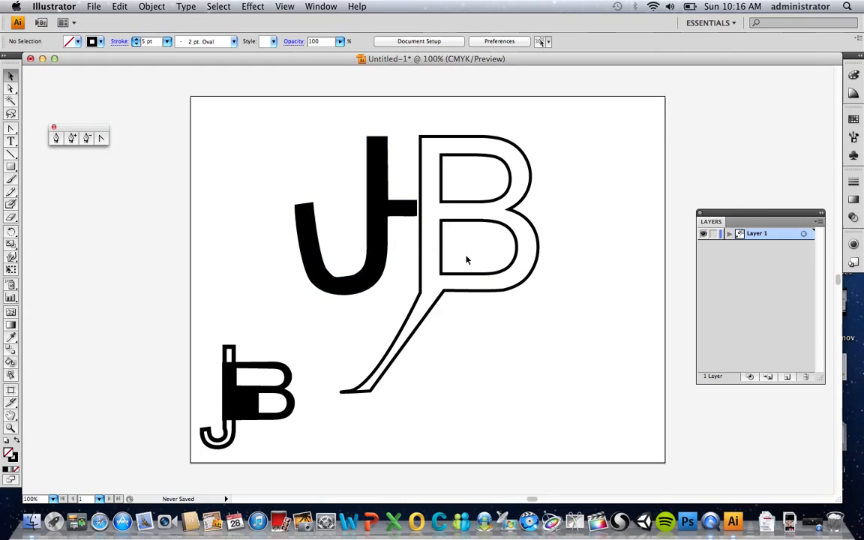
Scale the large J and B down together to about 2.1 in wide, and place them above the first small monogram.
left_click_drag(228, 140, 457, 268)
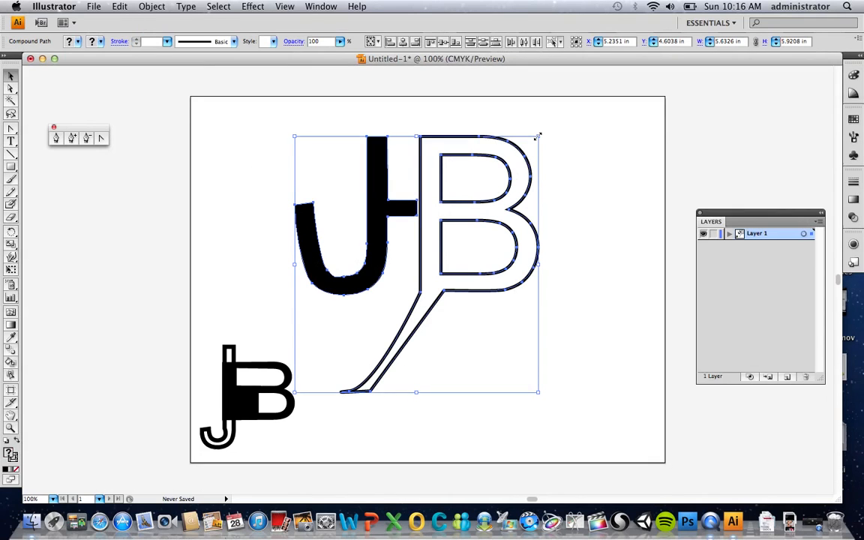
left_click_drag(537, 136, 385, 241)
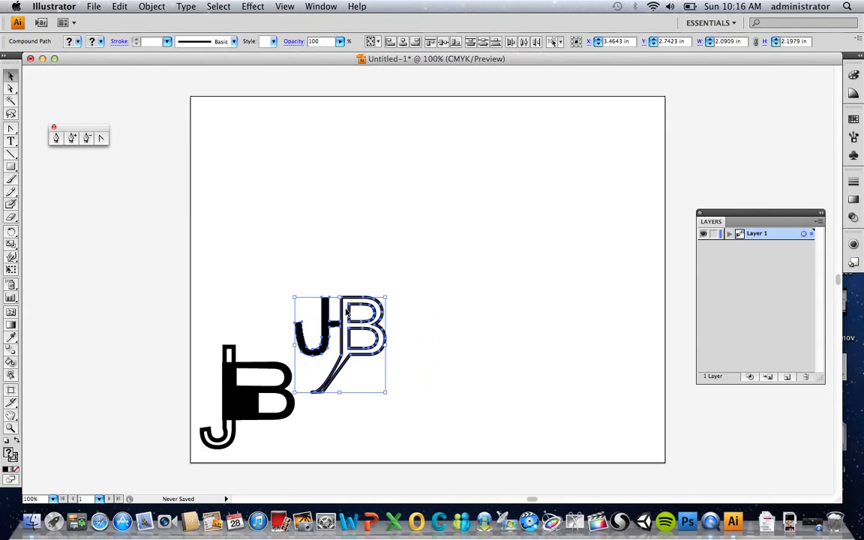
left_click_drag(346, 309, 308, 272)
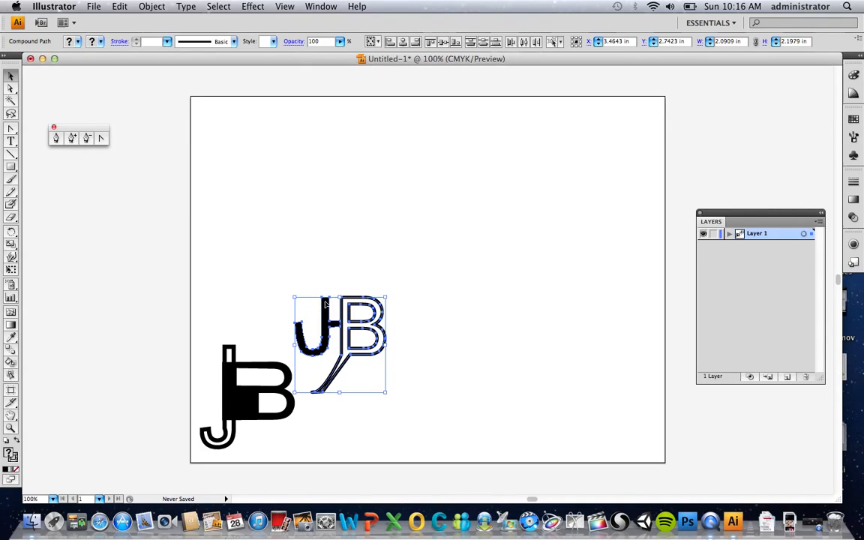
left_click_drag(326, 304, 234, 233)
left_click(334, 256)
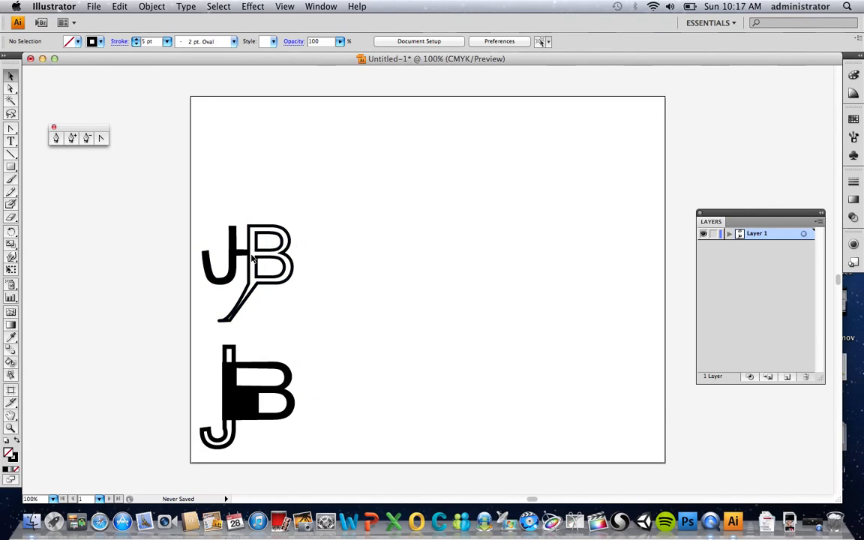
Shift the reduced J slightly left away from the outlined B, and set the B's stroke weight to 2 pt.
left_click(248, 256)
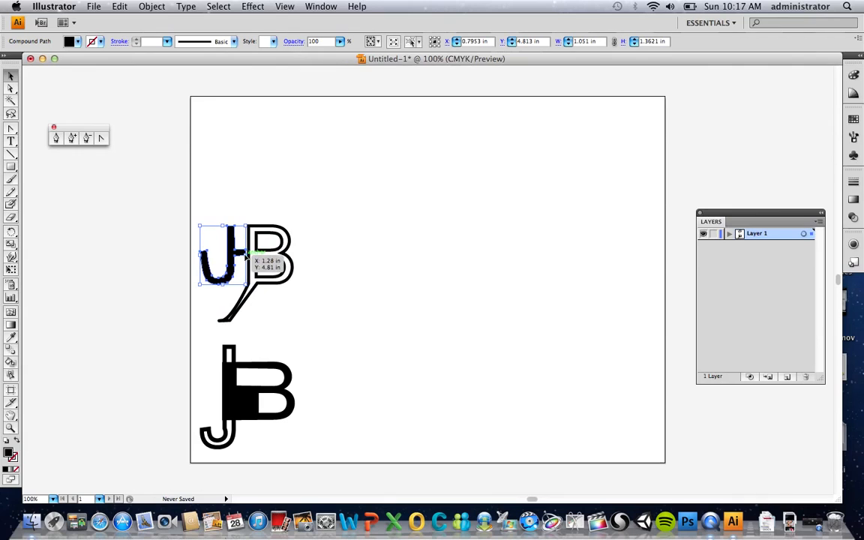
left_click(281, 141)
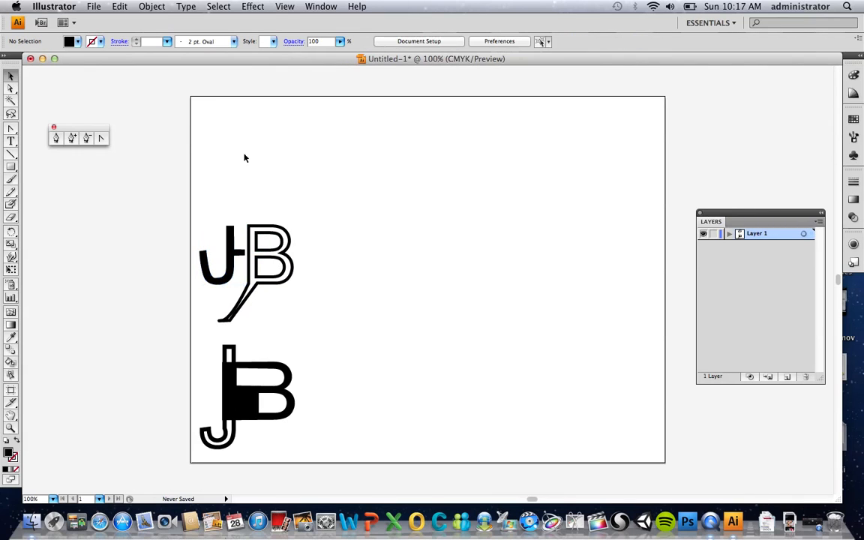
left_click_drag(253, 195, 279, 230)
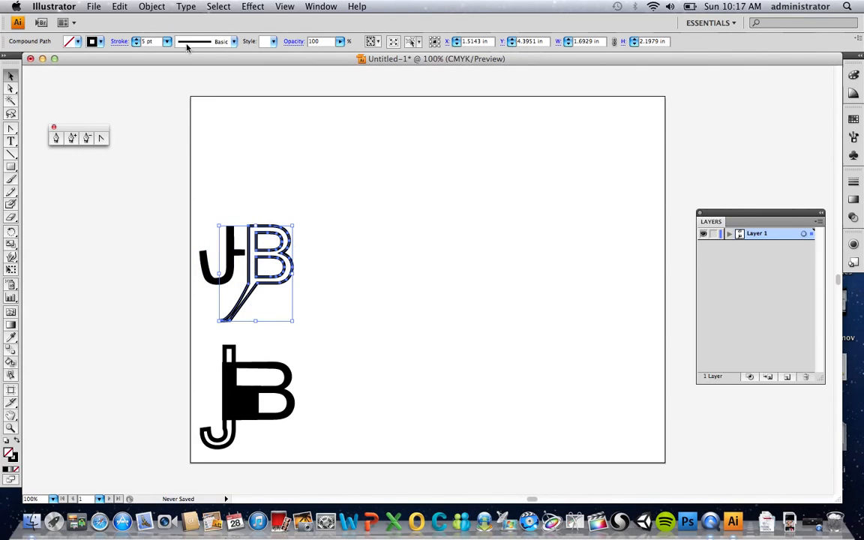
left_click(136, 43)
left_click(137, 44)
left_click(137, 44)
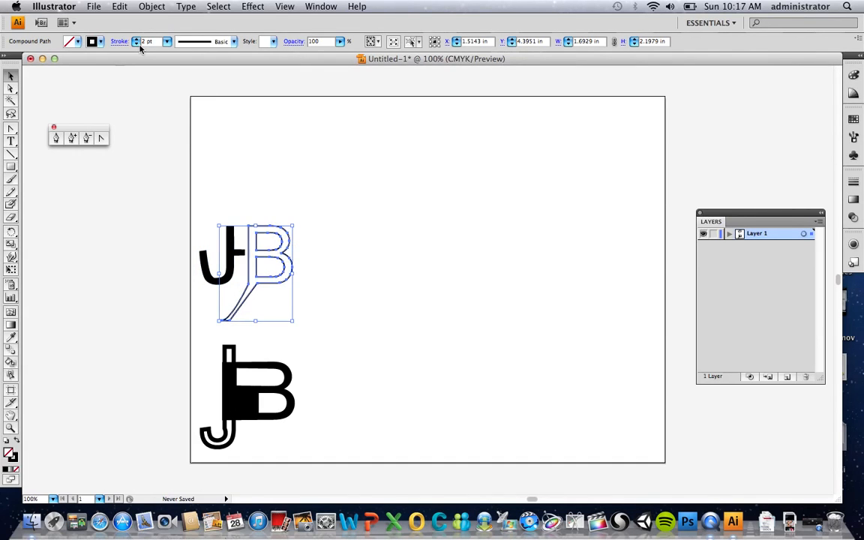
left_click(228, 146)
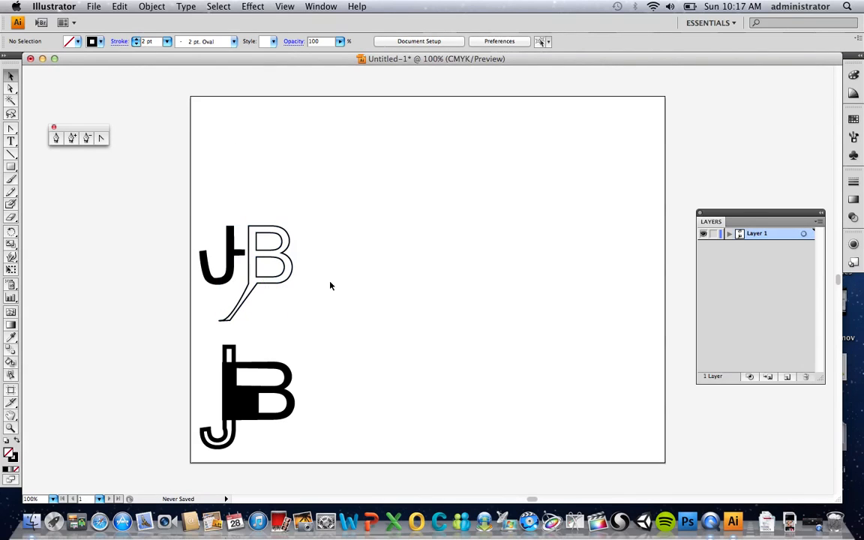
Nudge the filled B of the lower monogram slightly right against its J.
left_click(232, 372)
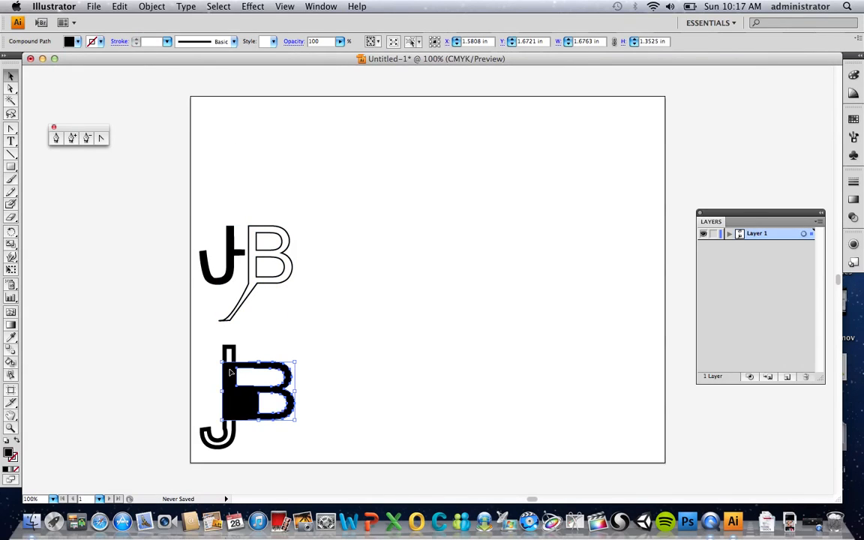
left_click(325, 339)
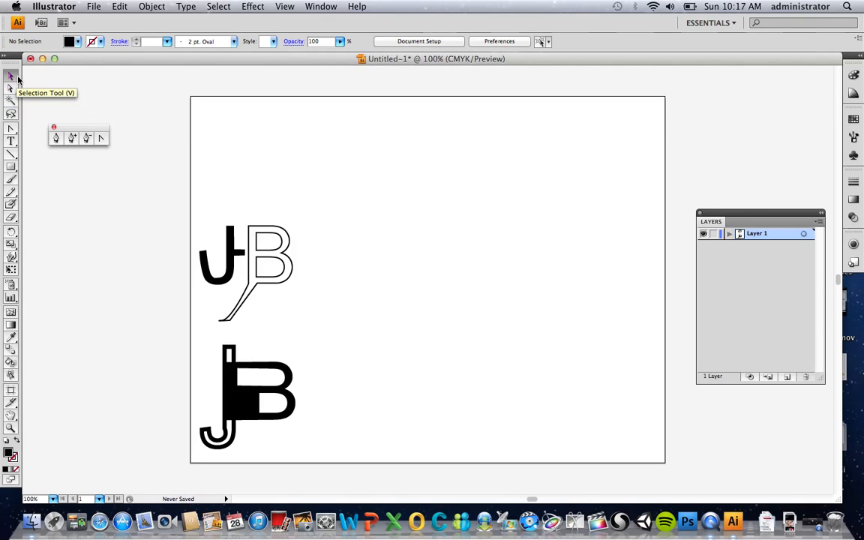
left_click(710, 521)
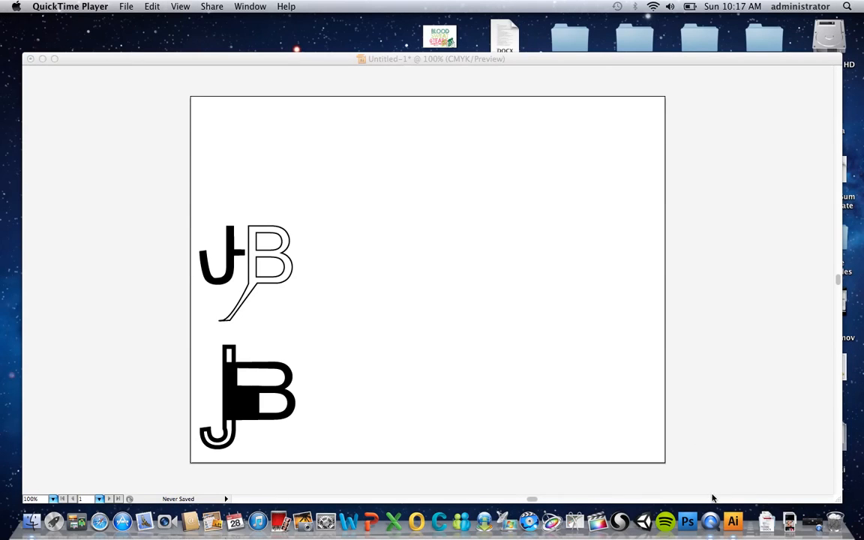